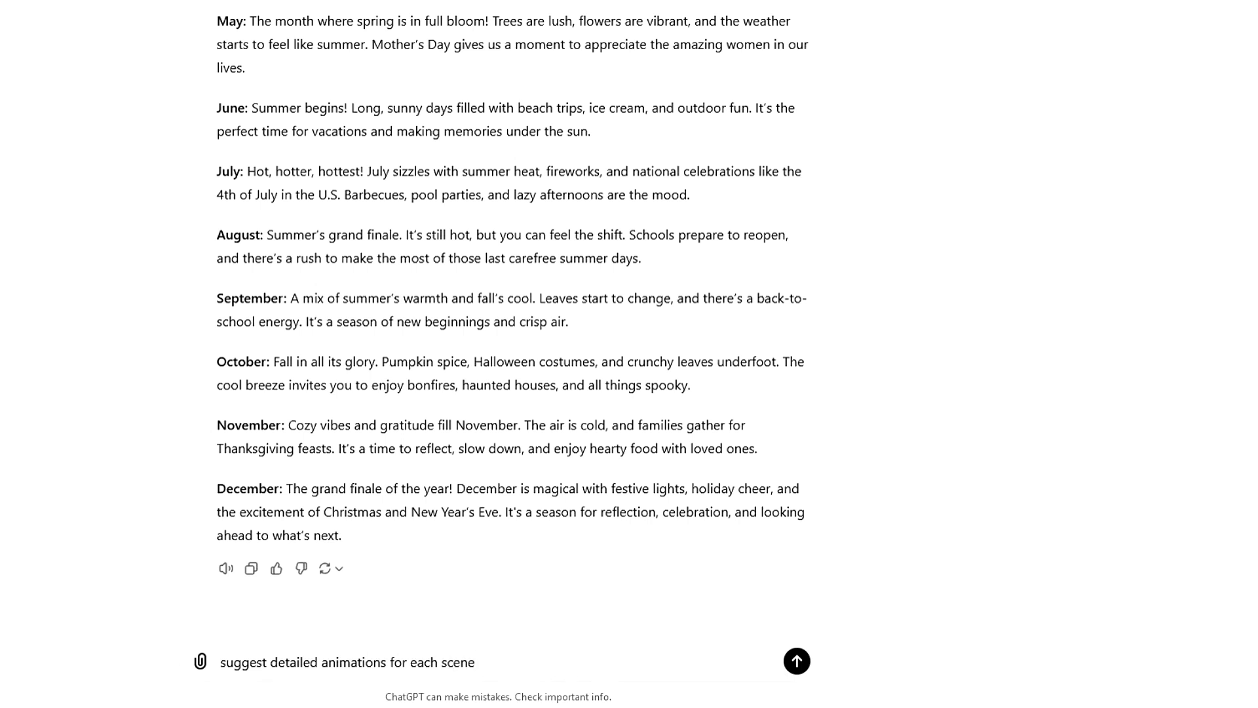
Step: Ask ChatGPT to suggest detailed animations for each scene of the script, using stickman and icons for the animation
{"action": "type", "text": "t. i want to use stickman and icons for the animation"}
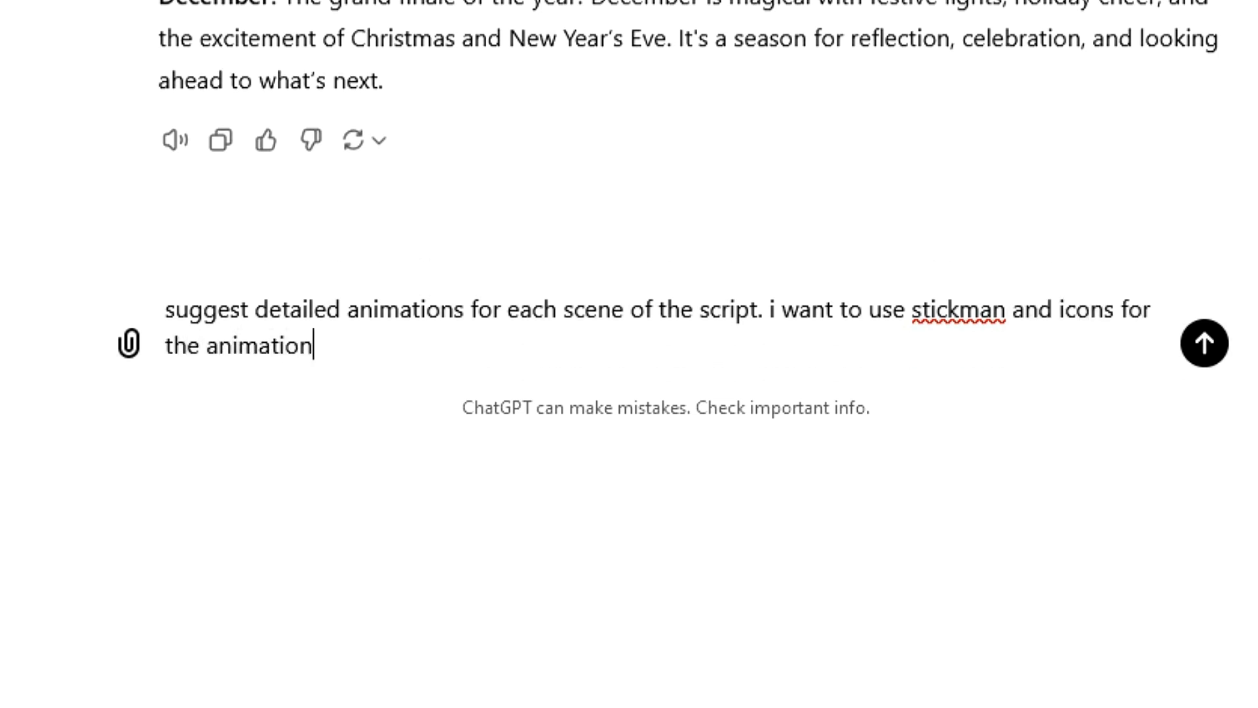
{"action": "key", "text": "Return"}
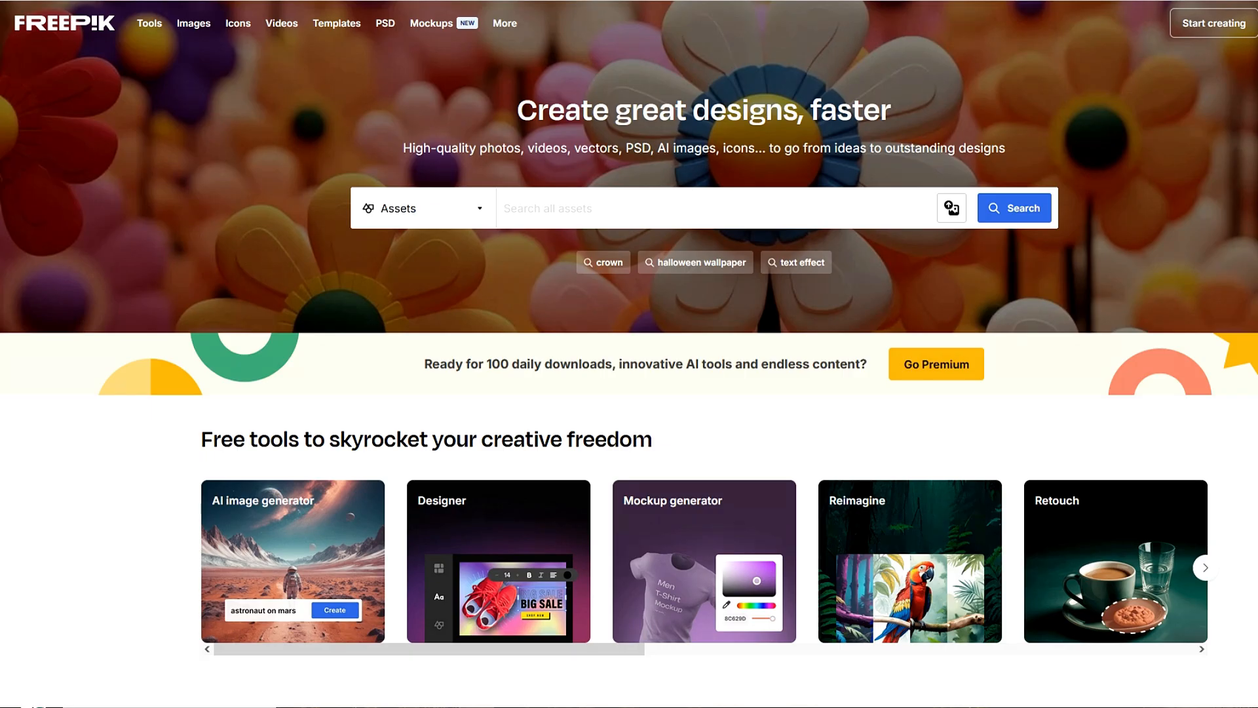
Step: Switch to Freepik and search all assets for "stick man"
{"action": "scroll", "coordinate": [800, 44], "scroll_direction": "down", "scroll_amount": 15}
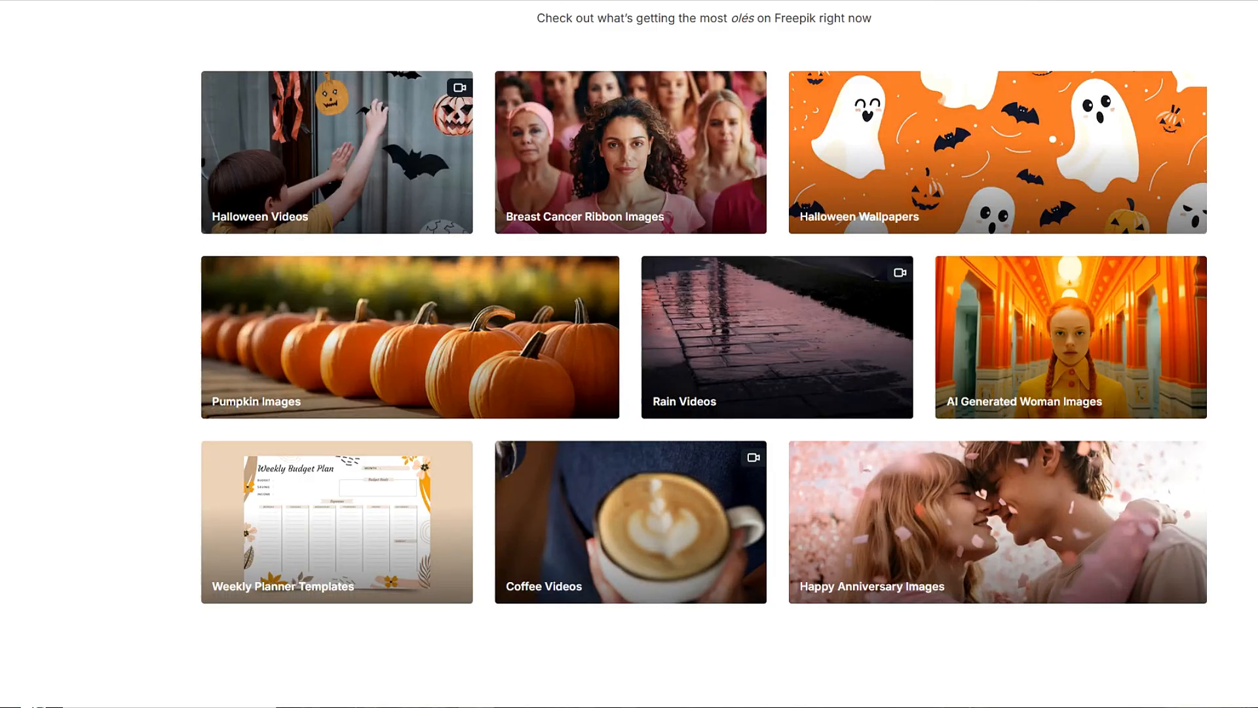
{"action": "scroll", "coordinate": [629, 354], "scroll_direction": "up", "scroll_amount": 15}
{"action": "left_click", "coordinate": [616, 211]}
{"action": "type", "text": "stick man"}
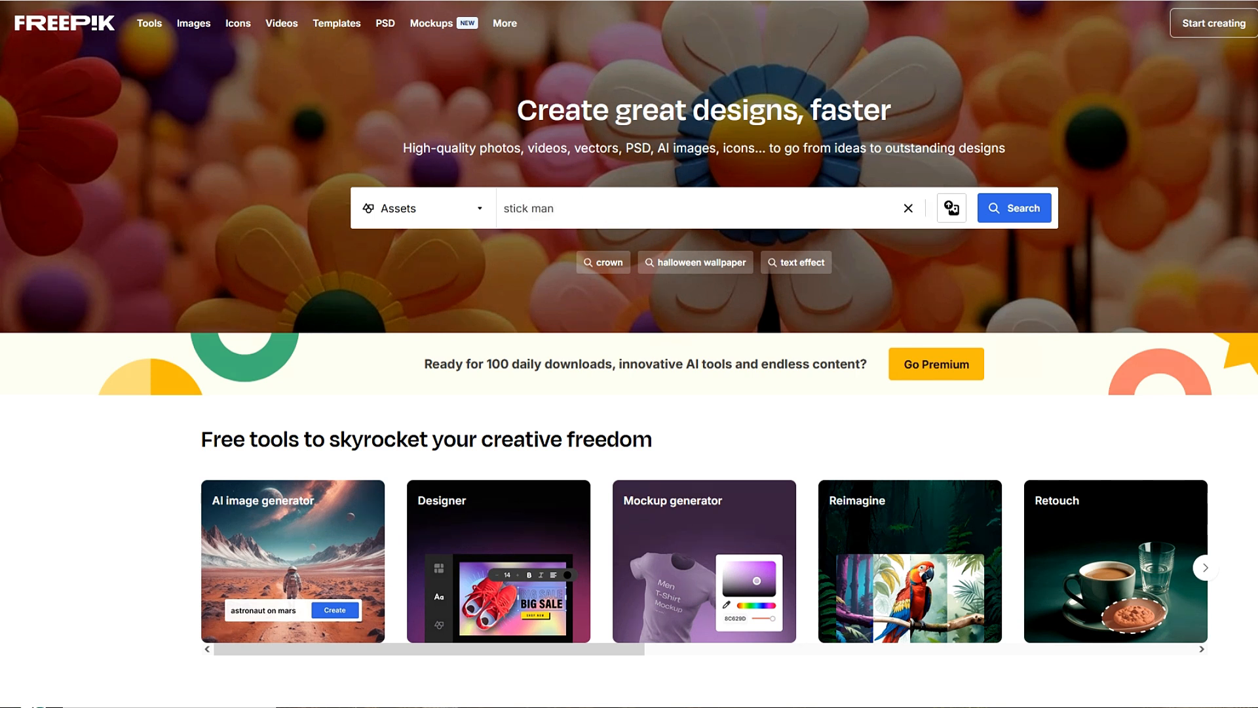
{"action": "key", "text": "Return"}
Step: Examine the stick man results for illustration sets with varied poses, expressions and activities
{"action": "scroll", "coordinate": [593, 450], "scroll_direction": "down", "scroll_amount": 5}
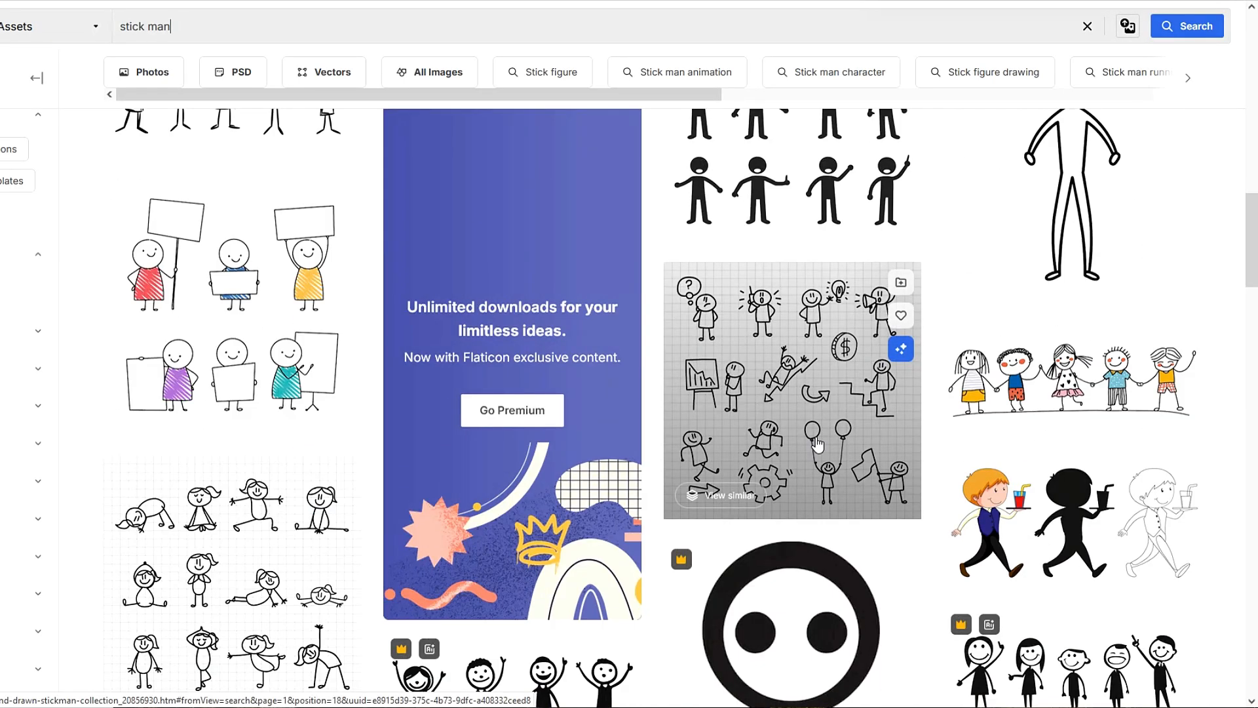
{"action": "scroll", "coordinate": [593, 450], "scroll_direction": "down", "scroll_amount": 3}
{"action": "scroll", "coordinate": [416, 487], "scroll_direction": "down", "scroll_amount": 5}
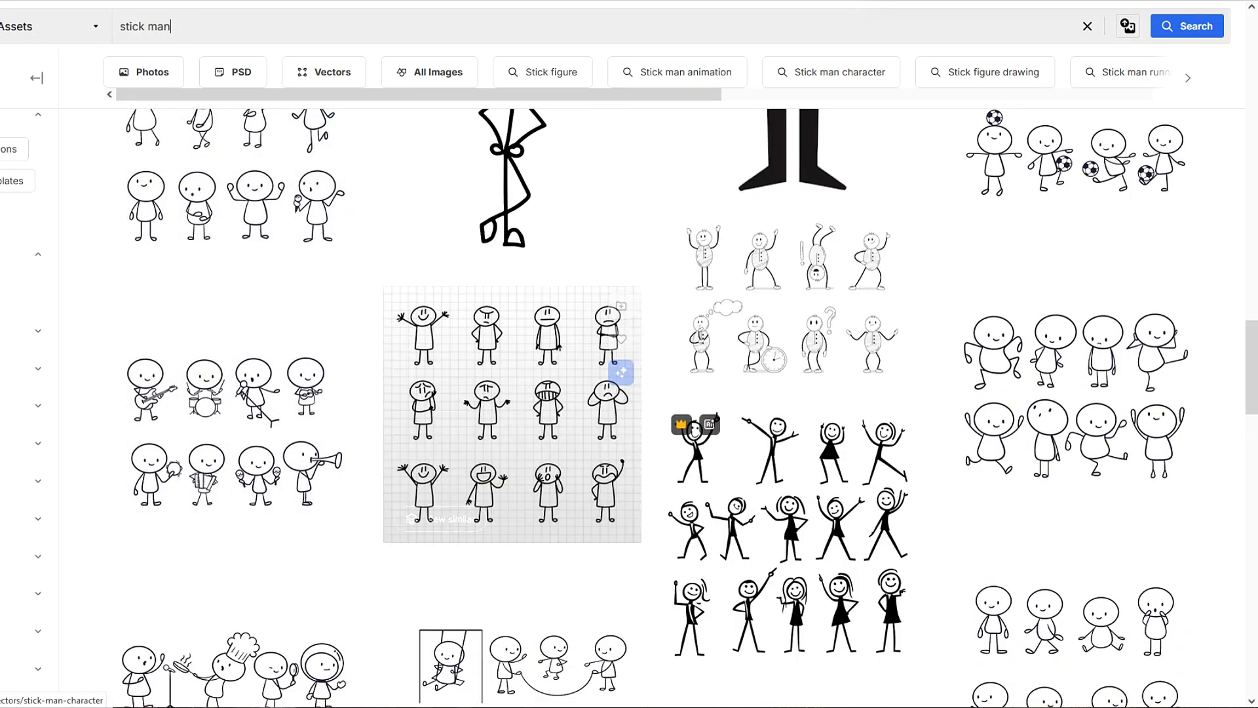
{"action": "scroll", "coordinate": [1160, 402], "scroll_direction": "down", "scroll_amount": 2}
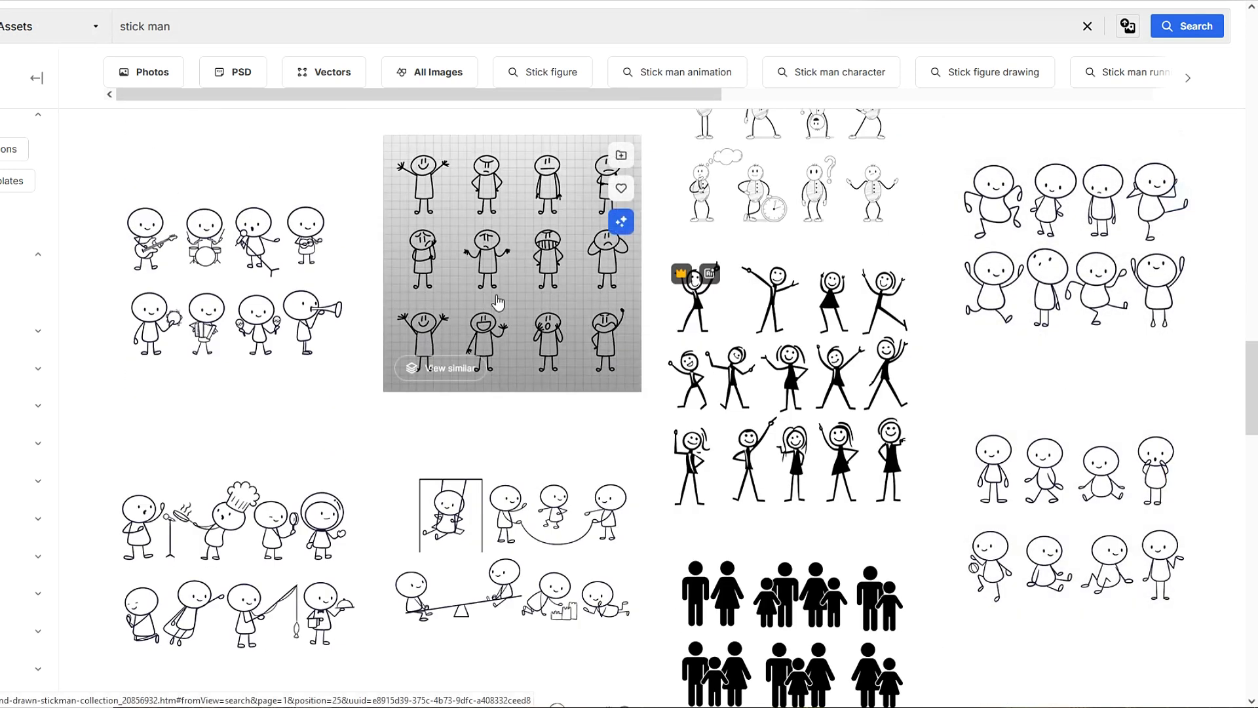
{"action": "scroll", "coordinate": [268, 534], "scroll_direction": "down", "scroll_amount": 5}
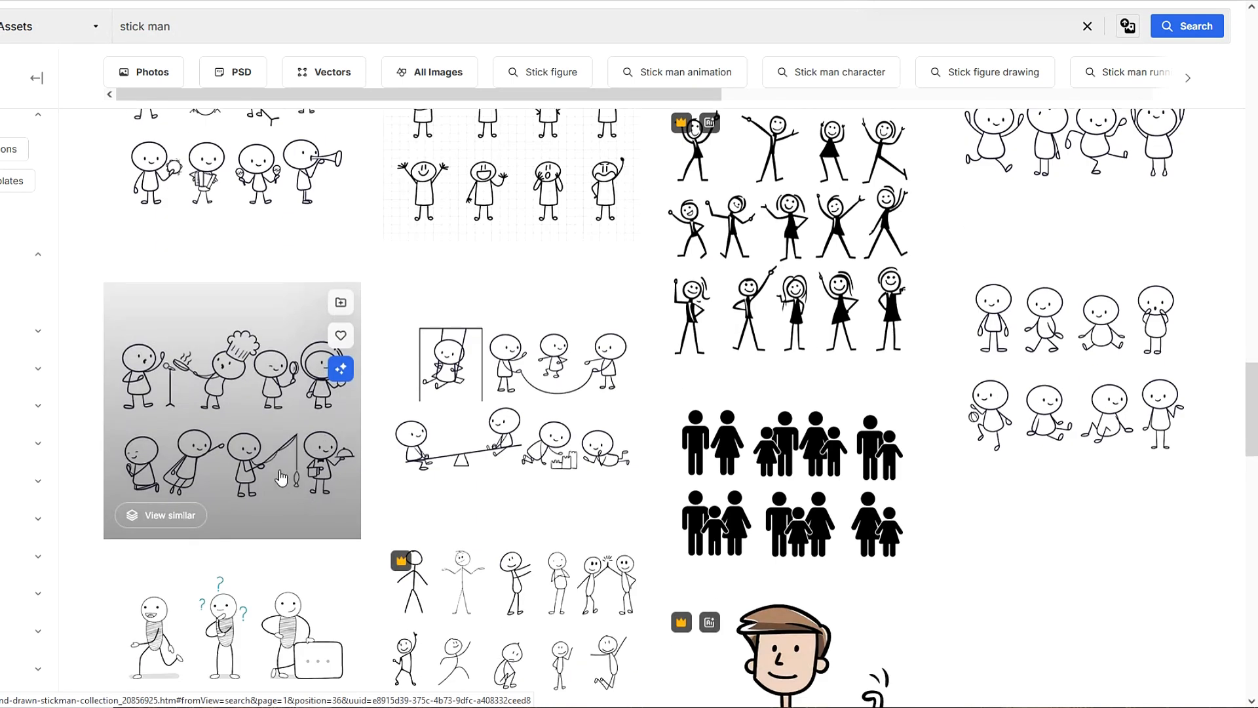
{"action": "scroll", "coordinate": [286, 534], "scroll_direction": "down", "scroll_amount": 5}
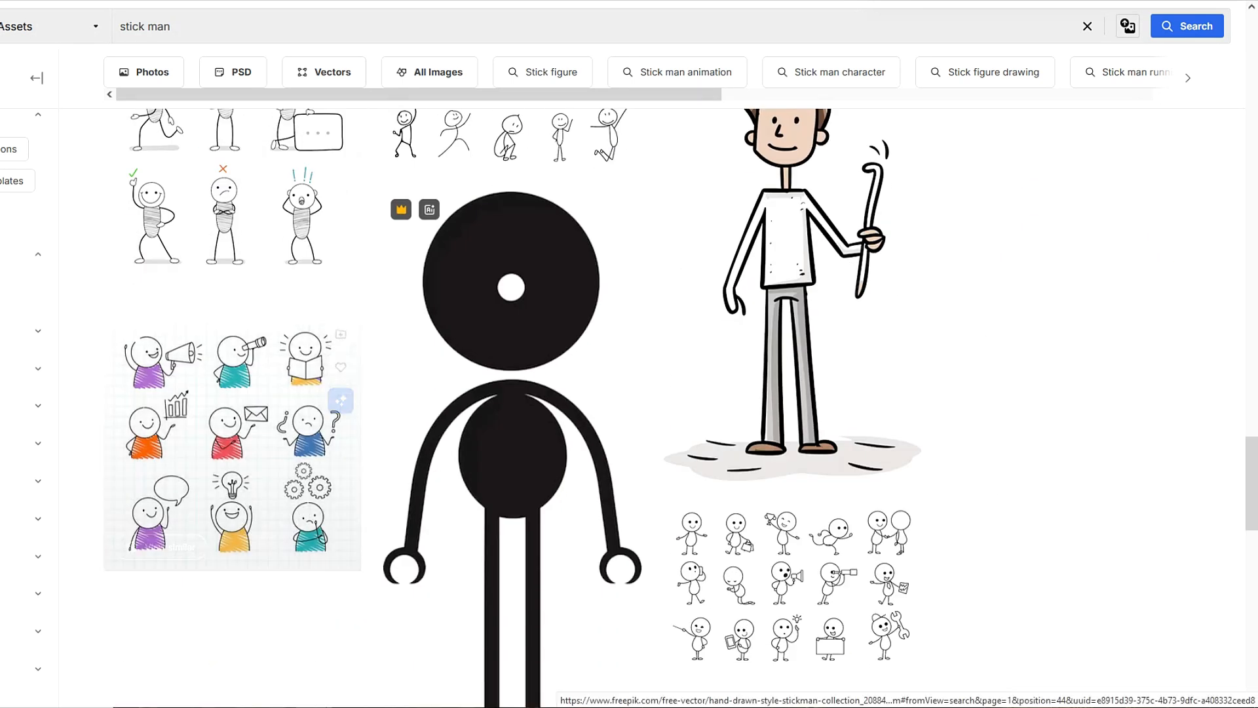
{"action": "scroll", "coordinate": [708, 557], "scroll_direction": "down", "scroll_amount": 1}
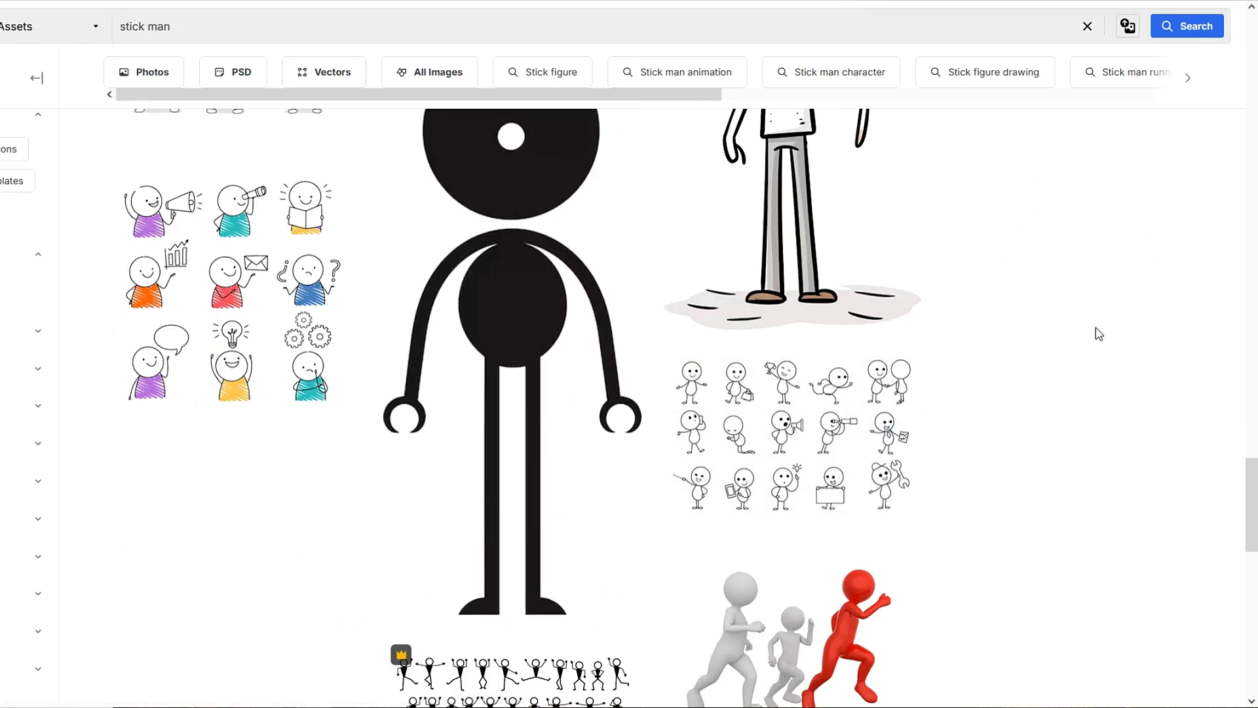
Step: Review the January scene's cozy sweater stickman idea in ChatGPT and search Freepik for "stick man winter"
{"action": "left_click_drag", "start_coordinate": [462, 136], "coordinate": [609, 152]}
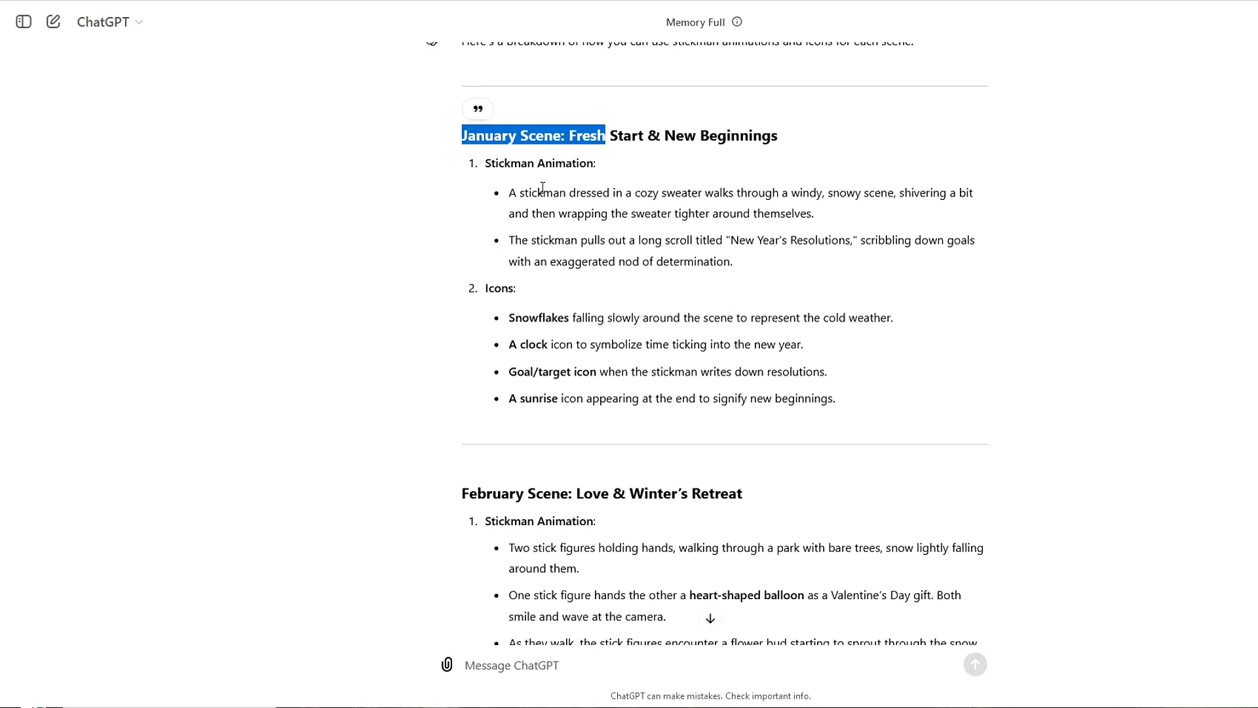
{"action": "left_click_drag", "start_coordinate": [509, 195], "coordinate": [708, 206]}
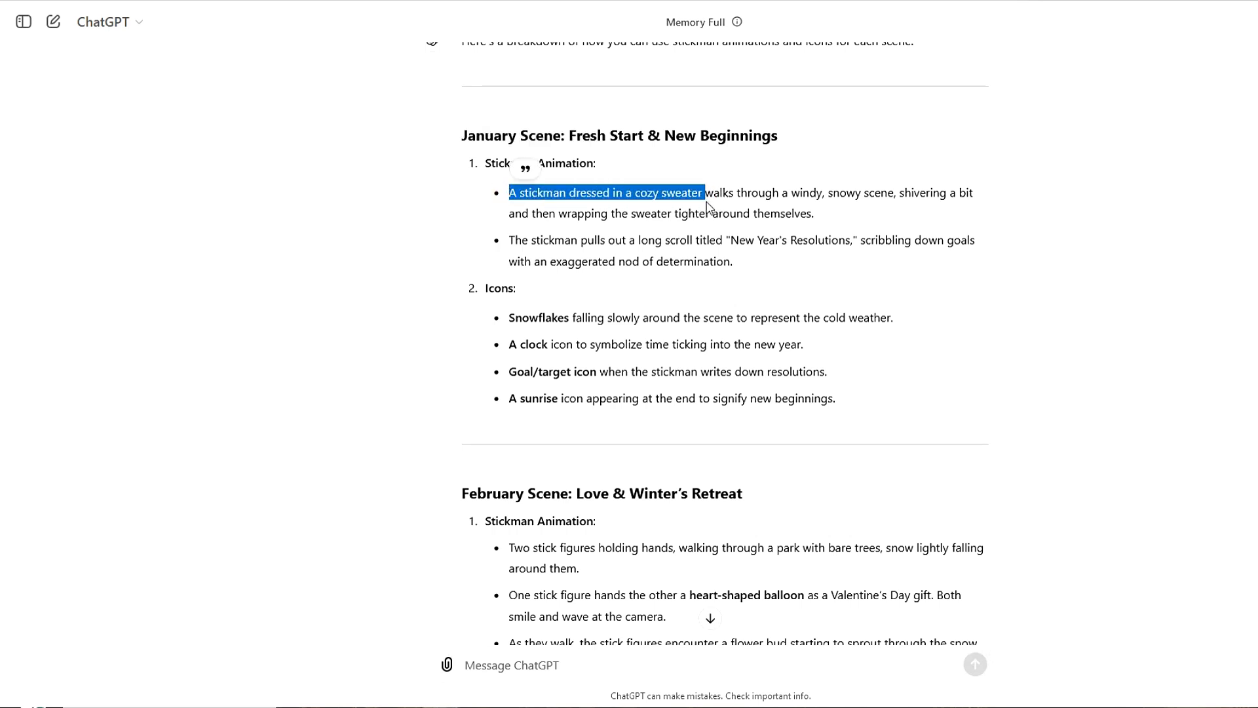
{"action": "type", "text": "w"}
{"action": "type", "text": "inte"}
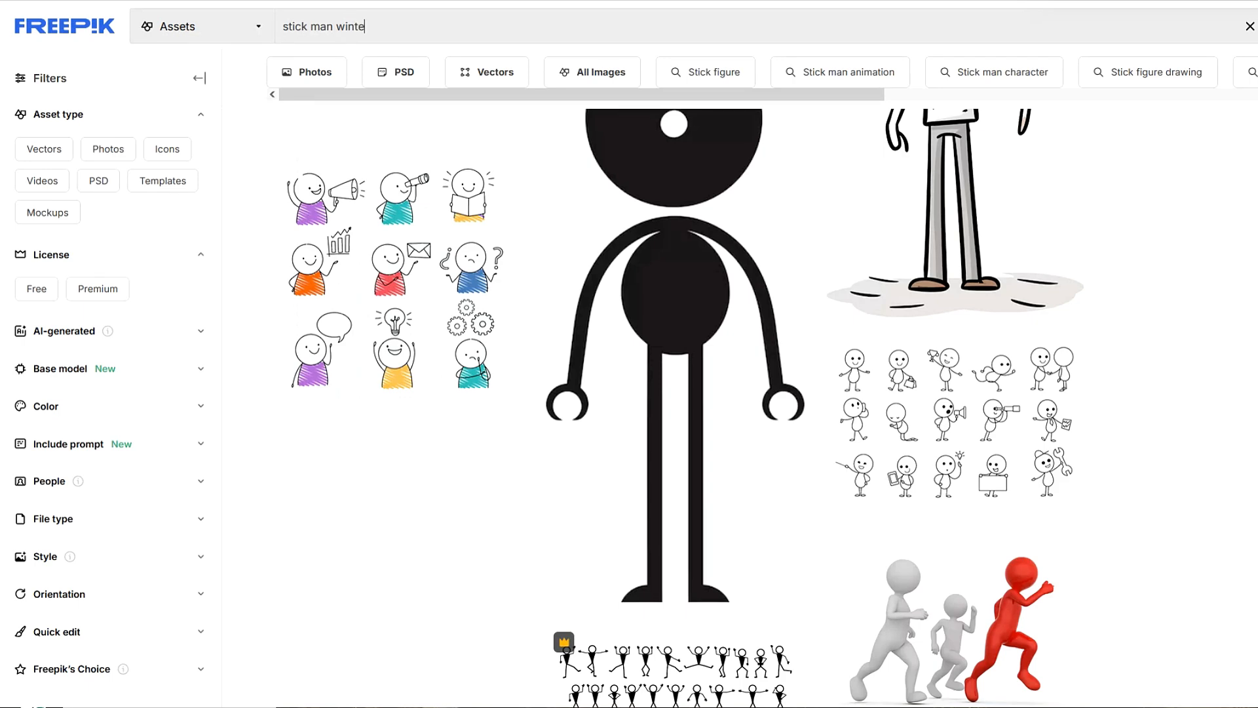
{"action": "type", "text": "r"}
{"action": "key", "text": "Return"}
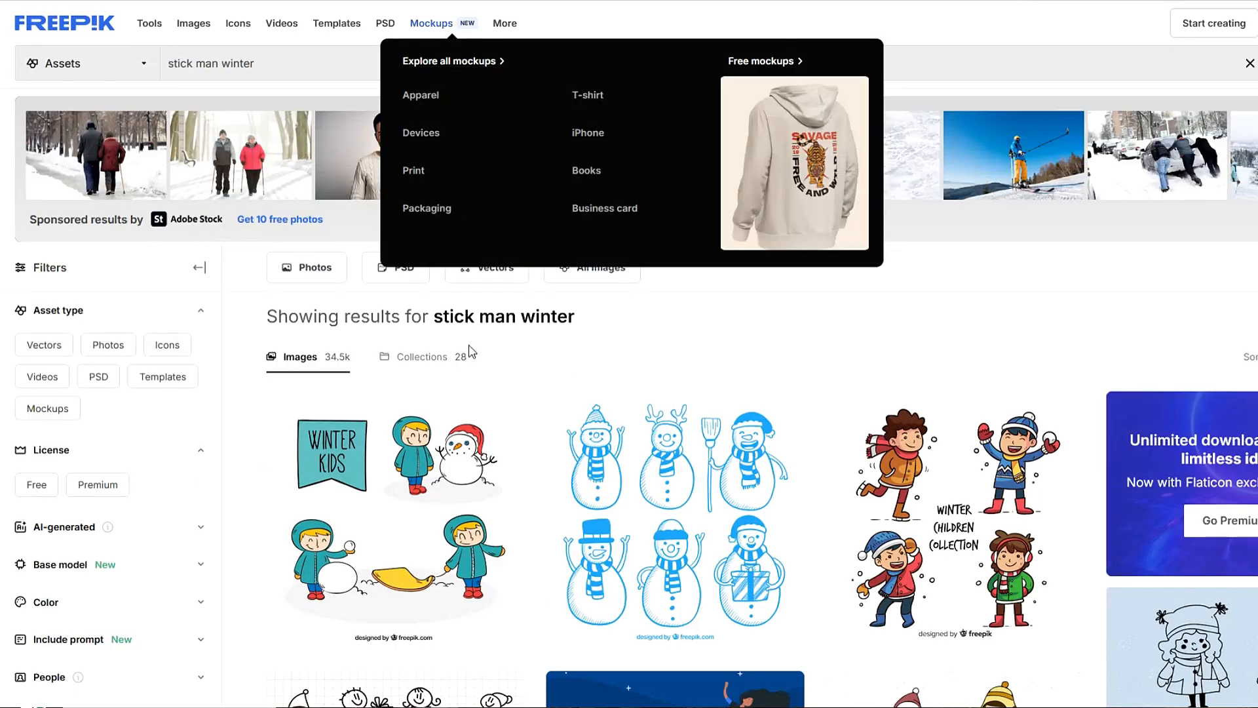
Step: Open the hand-drawn winter stick figure set with the snowman, sled and Christmas tree from the search results
{"action": "scroll", "coordinate": [549, 451], "scroll_direction": "down", "scroll_amount": 5}
{"action": "left_click", "coordinate": [521, 393]}
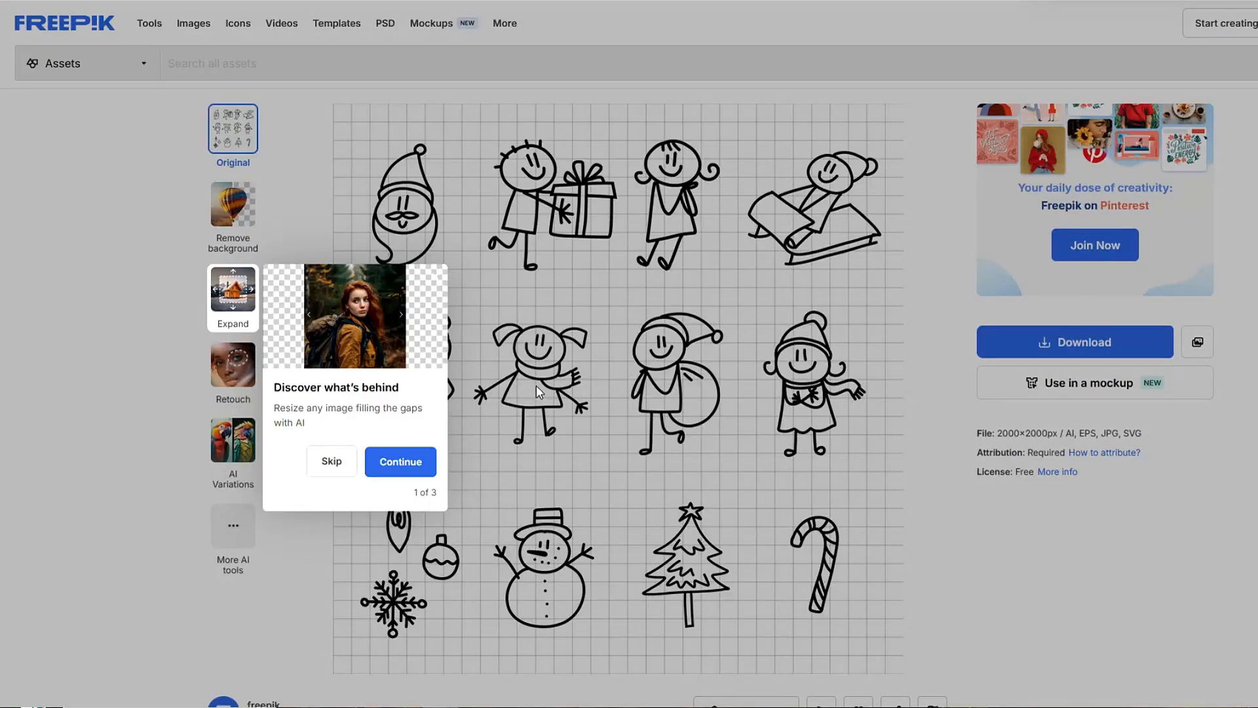
{"action": "left_click", "coordinate": [124, 338]}
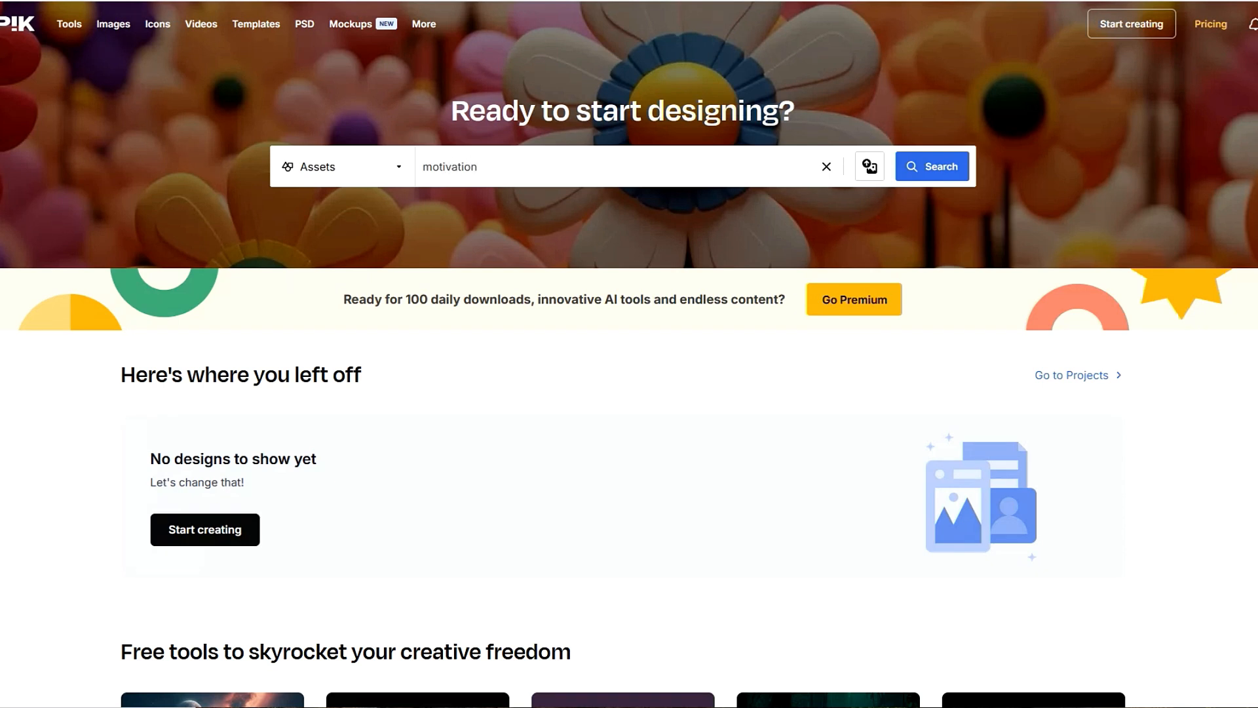
Step: Search Freepik for "motivation", restrict the results to animated icons and preview some of them
{"action": "key", "text": "Return"}
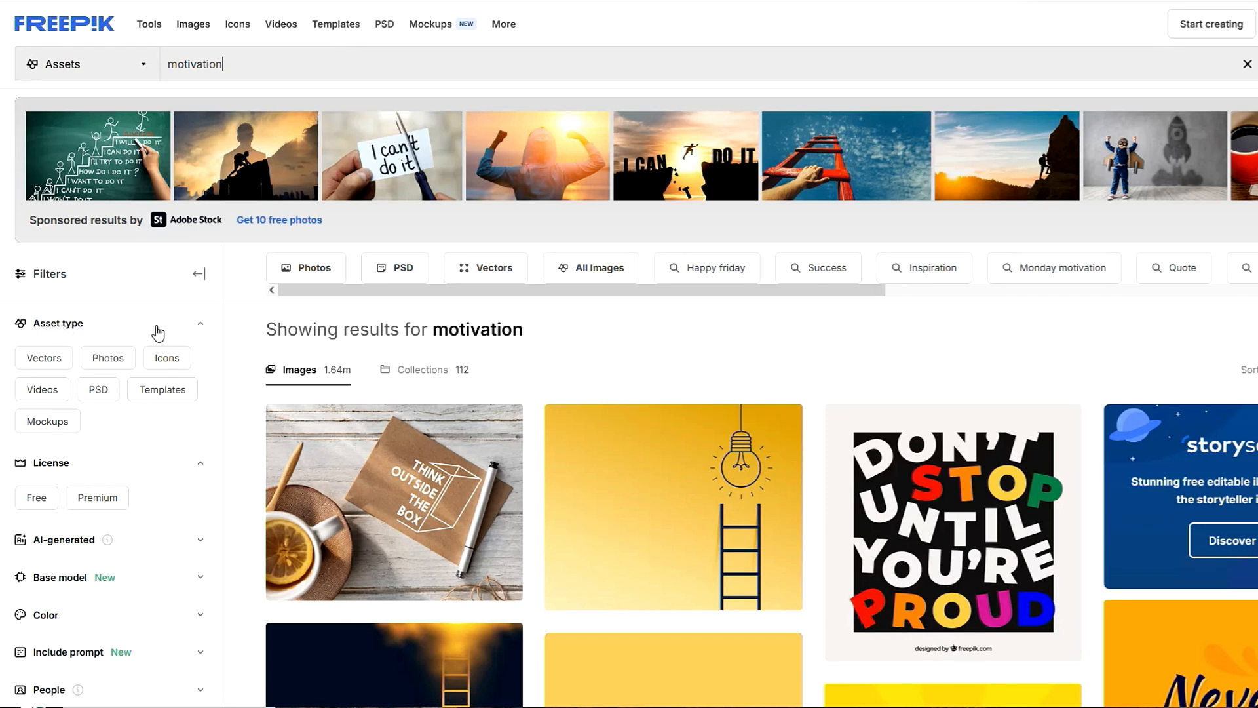
{"action": "left_click", "coordinate": [178, 362]}
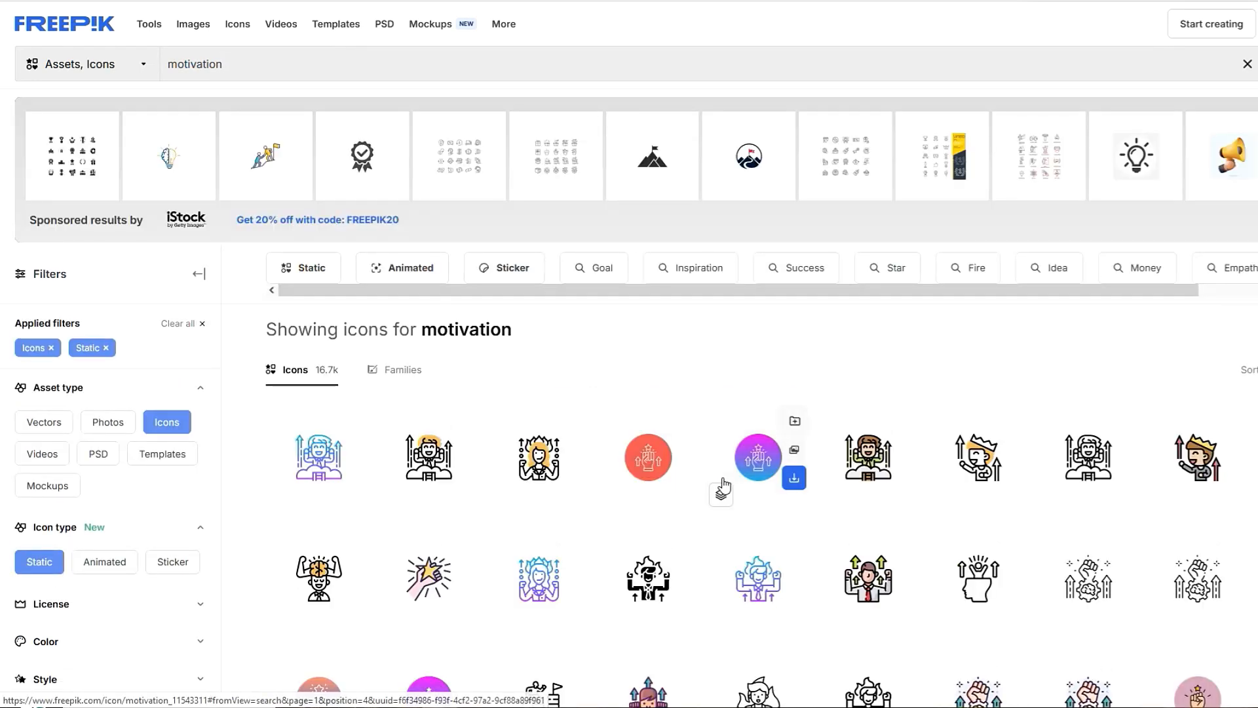
{"action": "scroll", "coordinate": [723, 483], "scroll_direction": "down", "scroll_amount": 2}
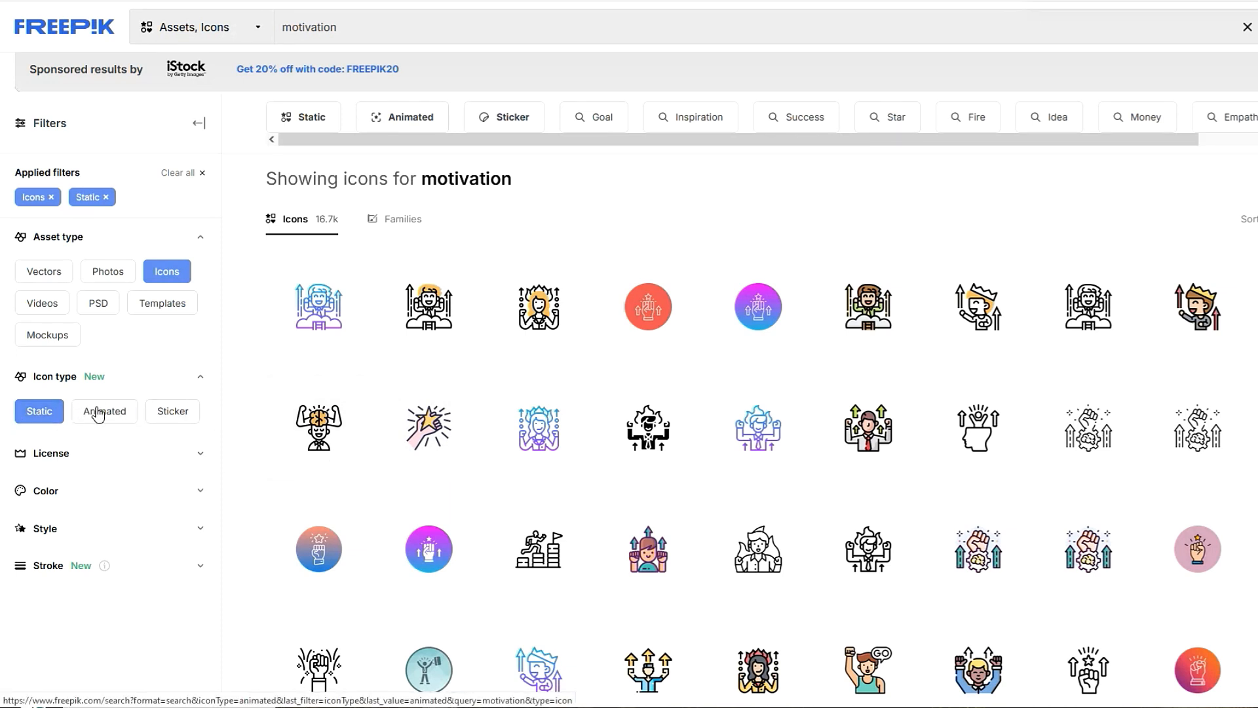
{"action": "left_click", "coordinate": [121, 360]}
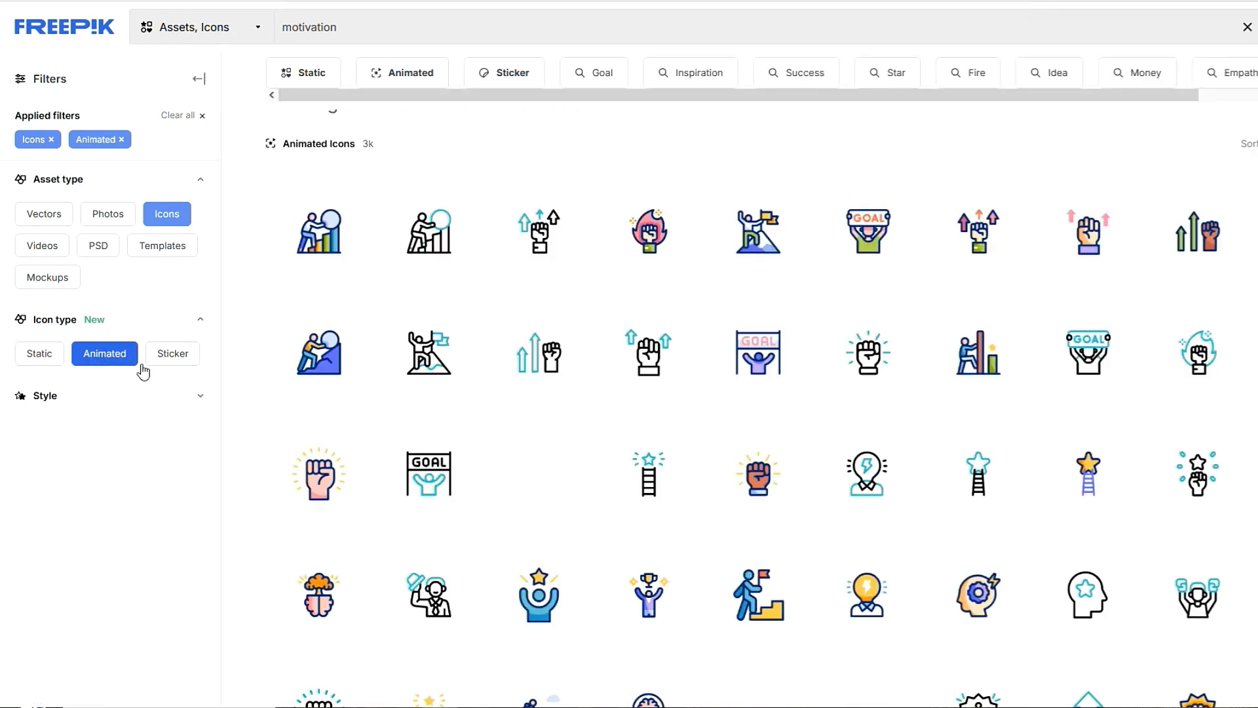
{"action": "mouse_move", "coordinate": [440, 240]}
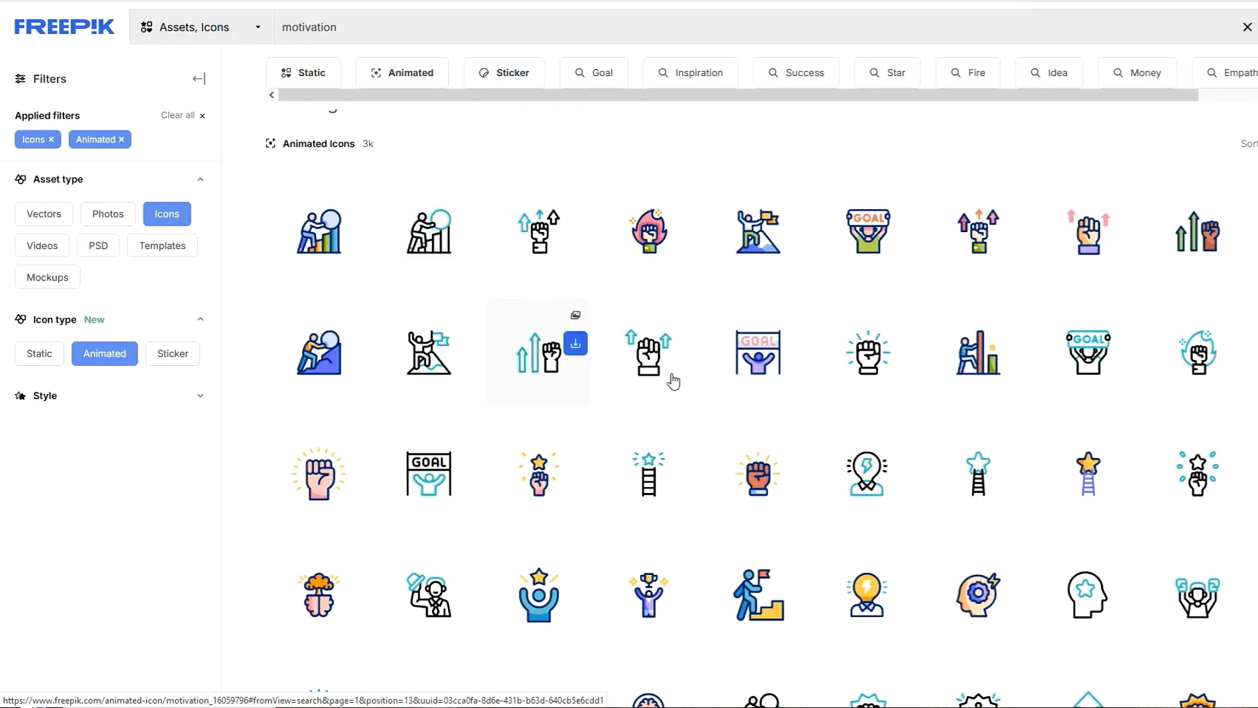
{"action": "mouse_move", "coordinate": [643, 371]}
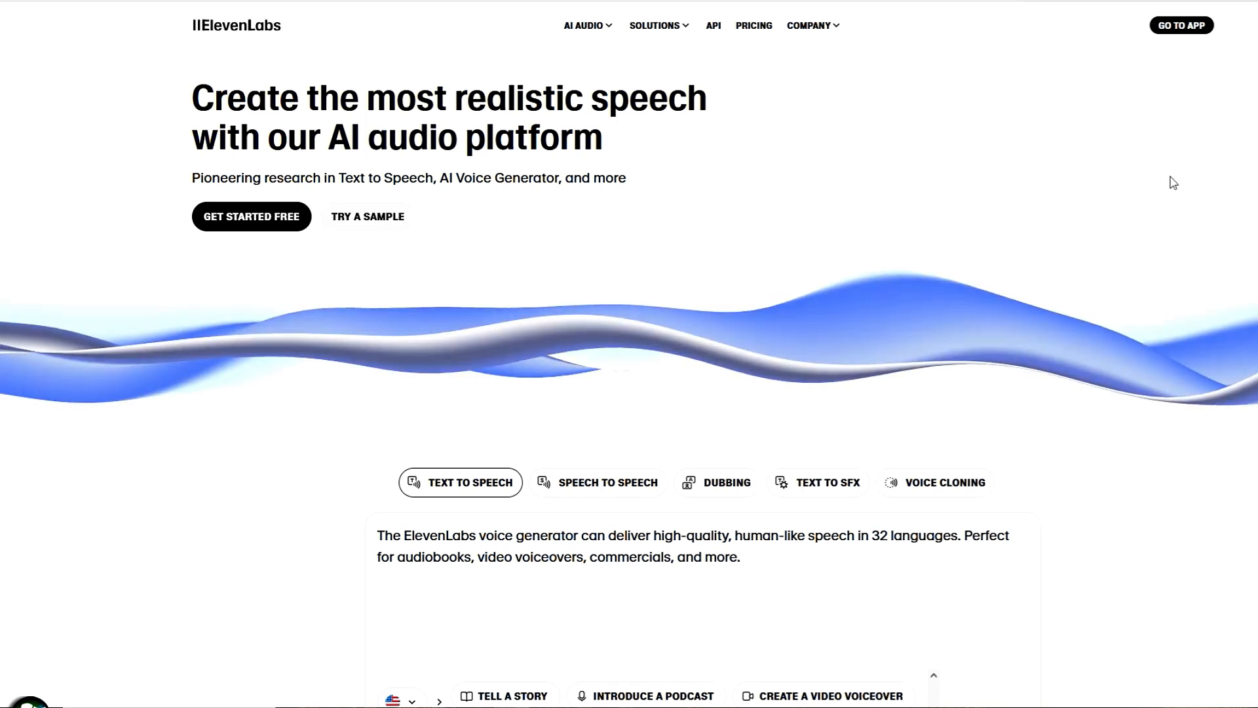
Step: In ElevenLabs text to speech, choose the Brian voice, enter the script starting with the January paragraph and generate the speech
{"action": "left_click", "coordinate": [226, 222]}
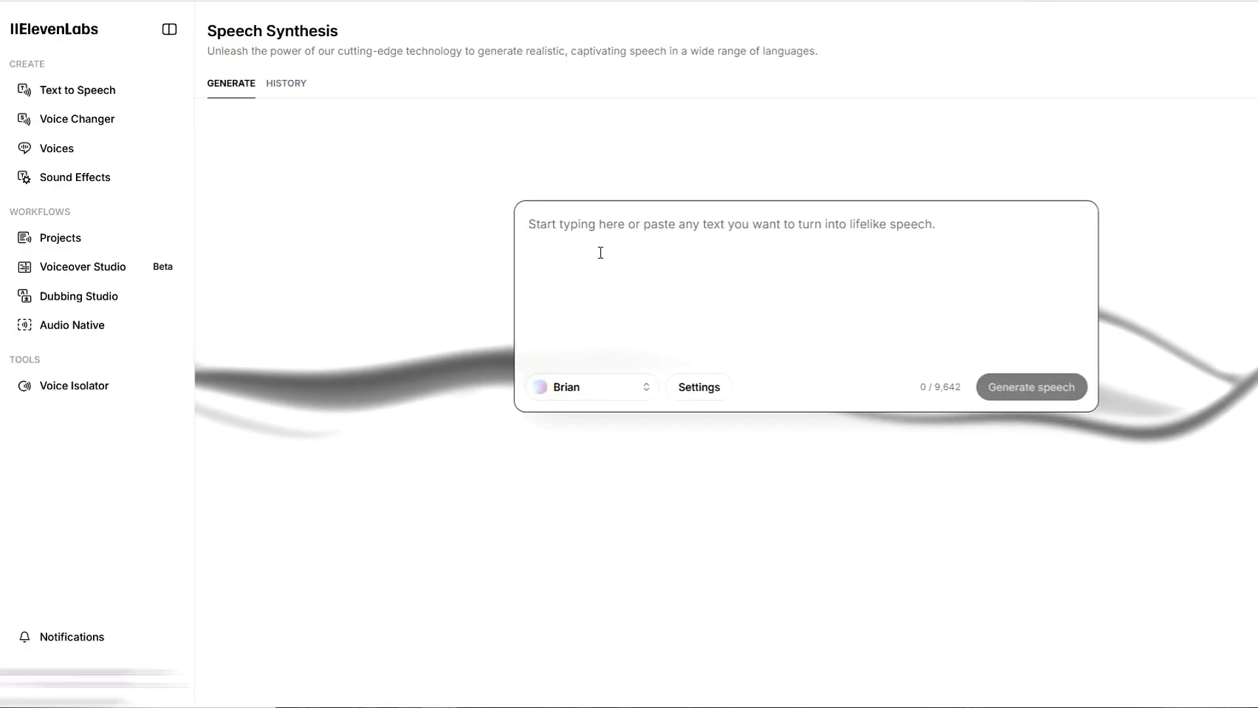
{"action": "left_click", "coordinate": [579, 387]}
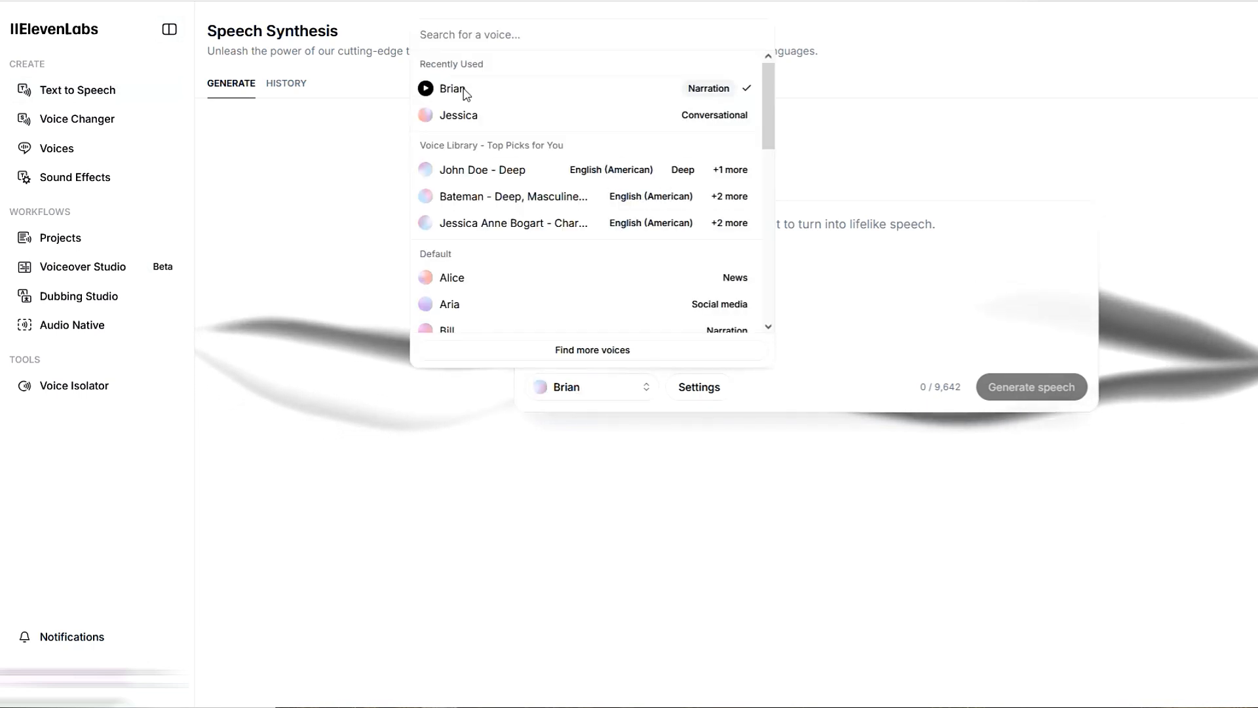
{"action": "left_click", "coordinate": [455, 92]}
{"action": "left_click", "coordinate": [587, 273]}
{"action": "type", "text": "January: The year begins with a crisp, refreshing start!  Icy winds swirl through the streets,  while cozy sweaters and warm beverages become daily comforts.   New Year’s resolutions are in full swing,  bringing a sense of renewal and motivation.   It's the perfect time to set goals and embrace the endless possibilities that come with new beginnings."}
{"action": "left_click", "coordinate": [1032, 490]}
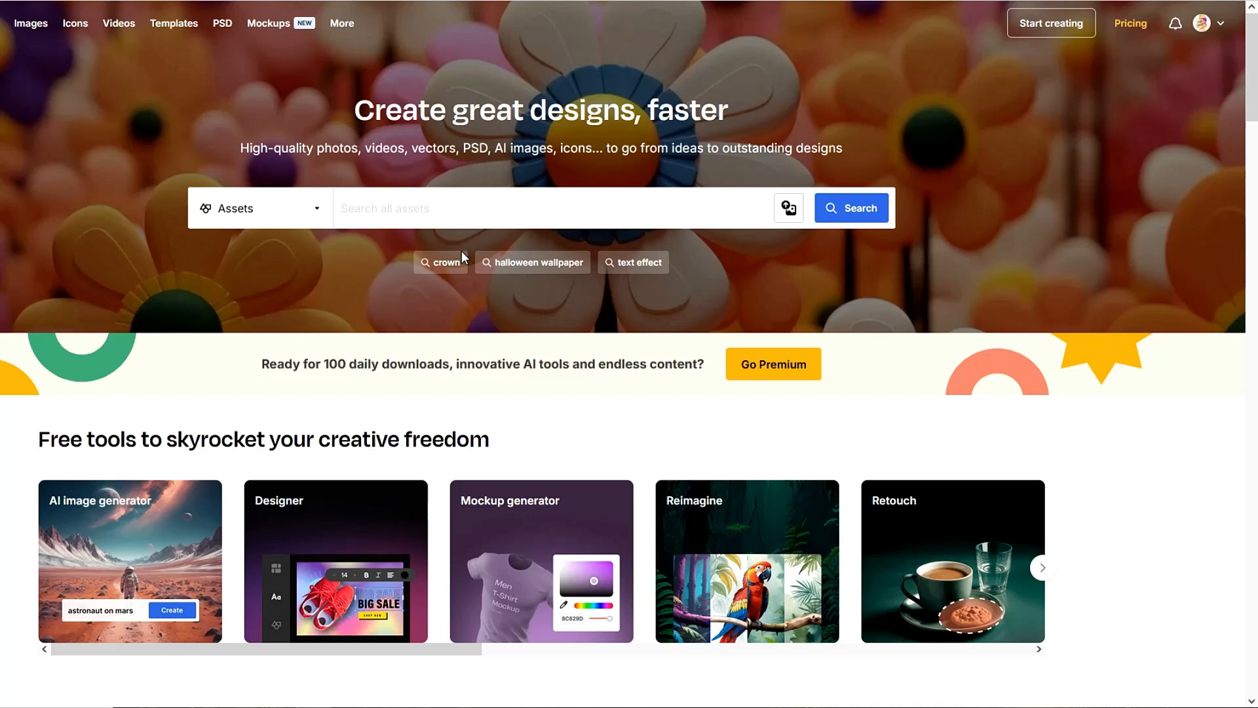
Step: Return to Freepik, search for "stick man" again and look through the results
{"action": "type", "text": "stick man"}
{"action": "key", "text": "Return"}
{"action": "scroll", "coordinate": [930, 556], "scroll_direction": "down", "scroll_amount": 10}
{"action": "scroll", "coordinate": [818, 446], "scroll_direction": "down", "scroll_amount": 10}
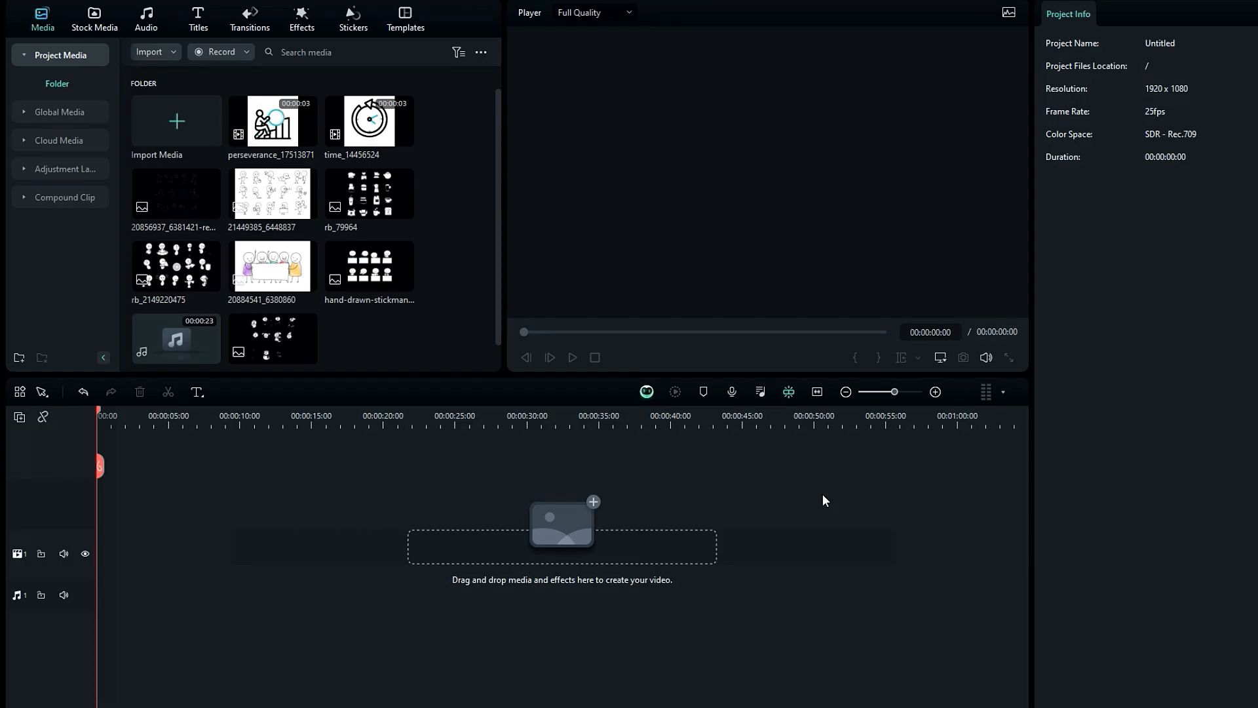
Step: In the video editor, place the ElevenLabs voiceover at the start of the first audio track and lock that track
{"action": "scroll", "coordinate": [294, 153], "scroll_direction": "down", "scroll_amount": 2}
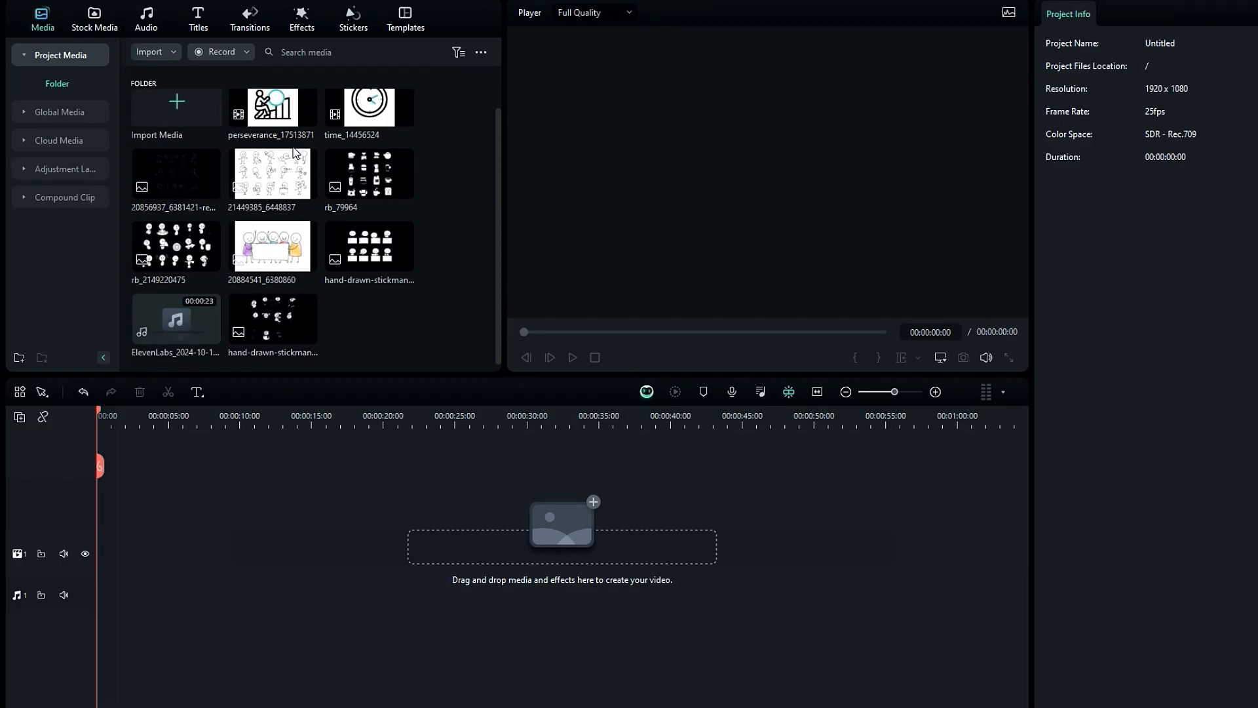
{"action": "scroll", "coordinate": [383, 279], "scroll_direction": "up", "scroll_amount": 2}
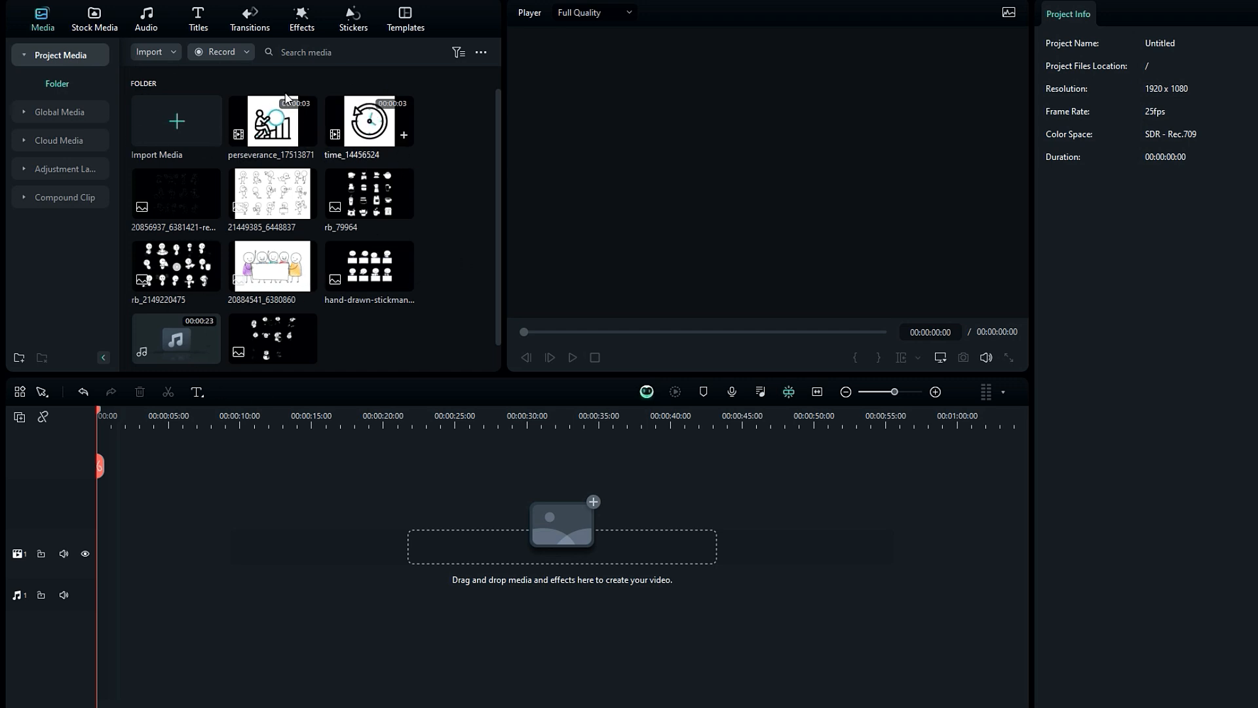
{"action": "scroll", "coordinate": [205, 232], "scroll_direction": "down", "scroll_amount": 1}
{"action": "left_click_drag", "start_coordinate": [179, 328], "coordinate": [98, 593]}
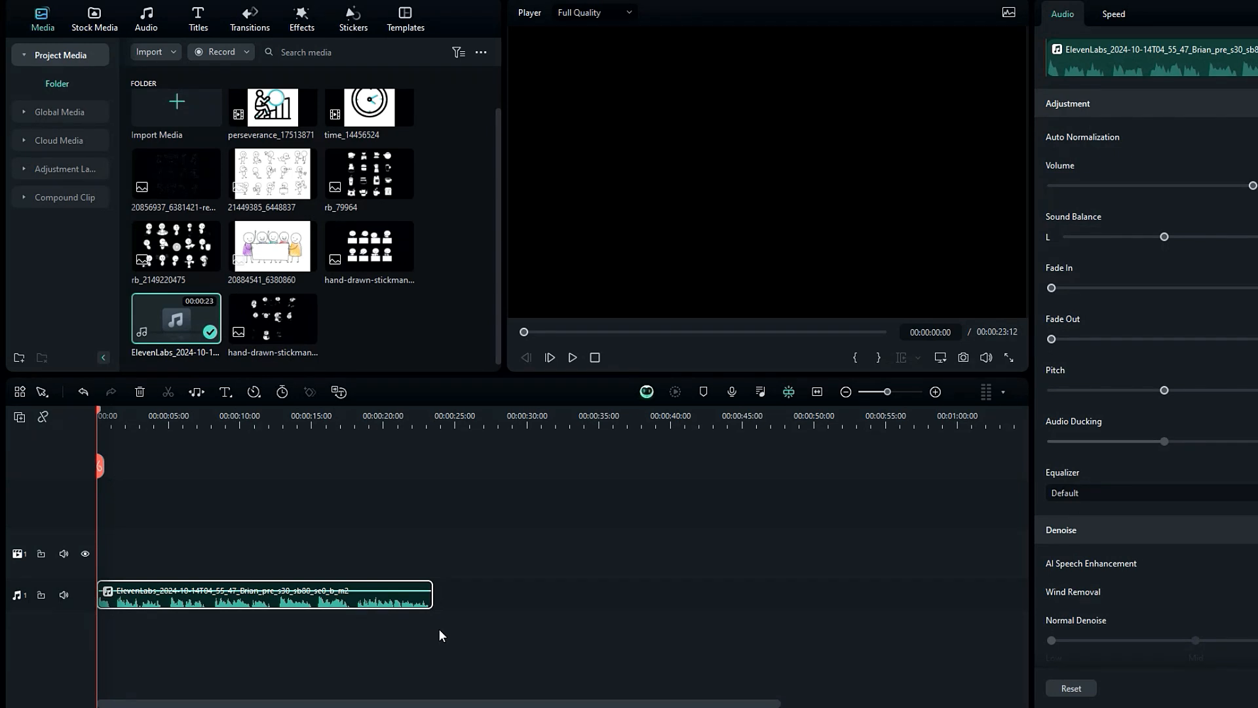
{"action": "left_click", "coordinate": [40, 593]}
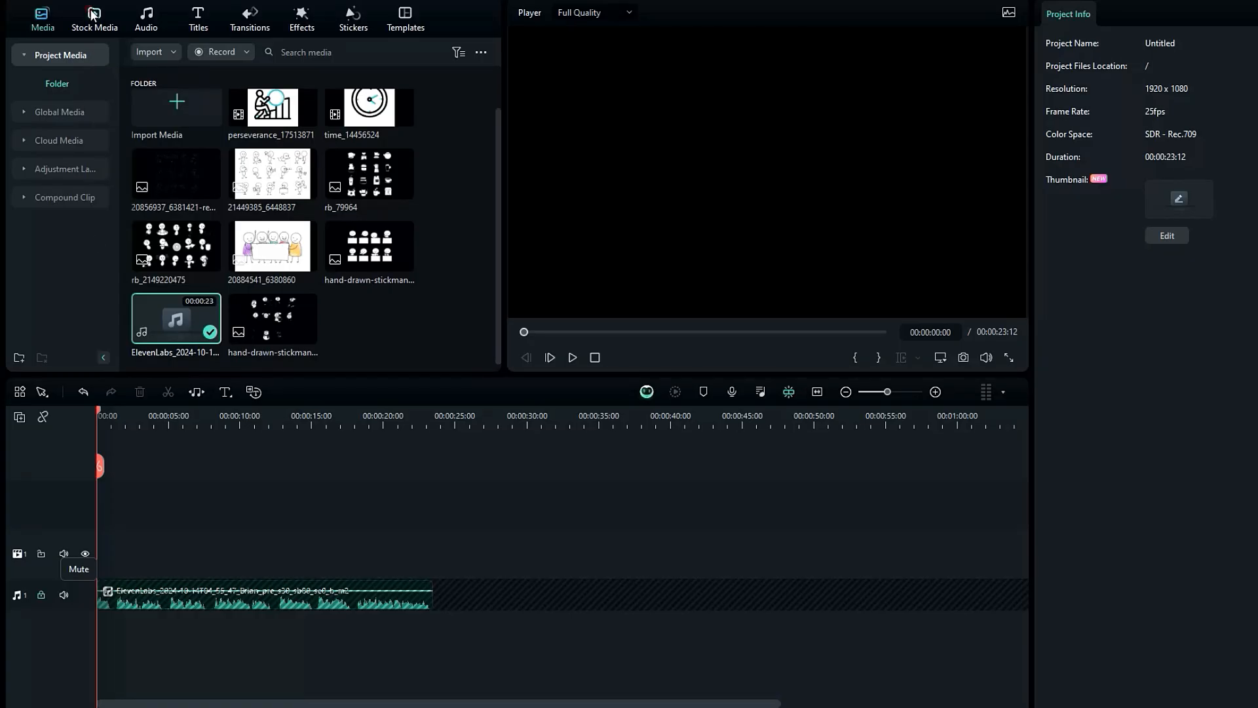
Step: Add a white background clip from the stock media to the first video track, spanning the full voiceover
{"action": "left_click", "coordinate": [93, 14]}
{"action": "left_click", "coordinate": [63, 171]}
{"action": "scroll", "coordinate": [261, 183], "scroll_direction": "down", "scroll_amount": 4}
{"action": "left_click_drag", "start_coordinate": [197, 172], "coordinate": [433, 548]}
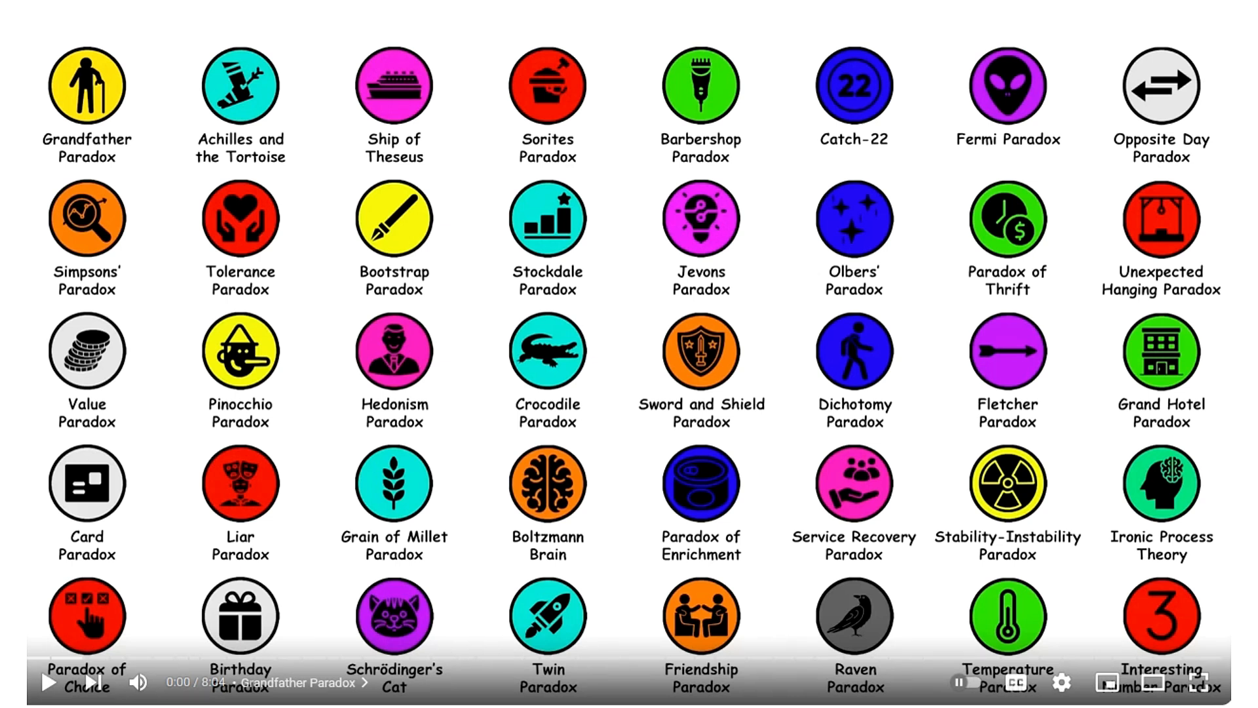
{"action": "key", "text": "space"}
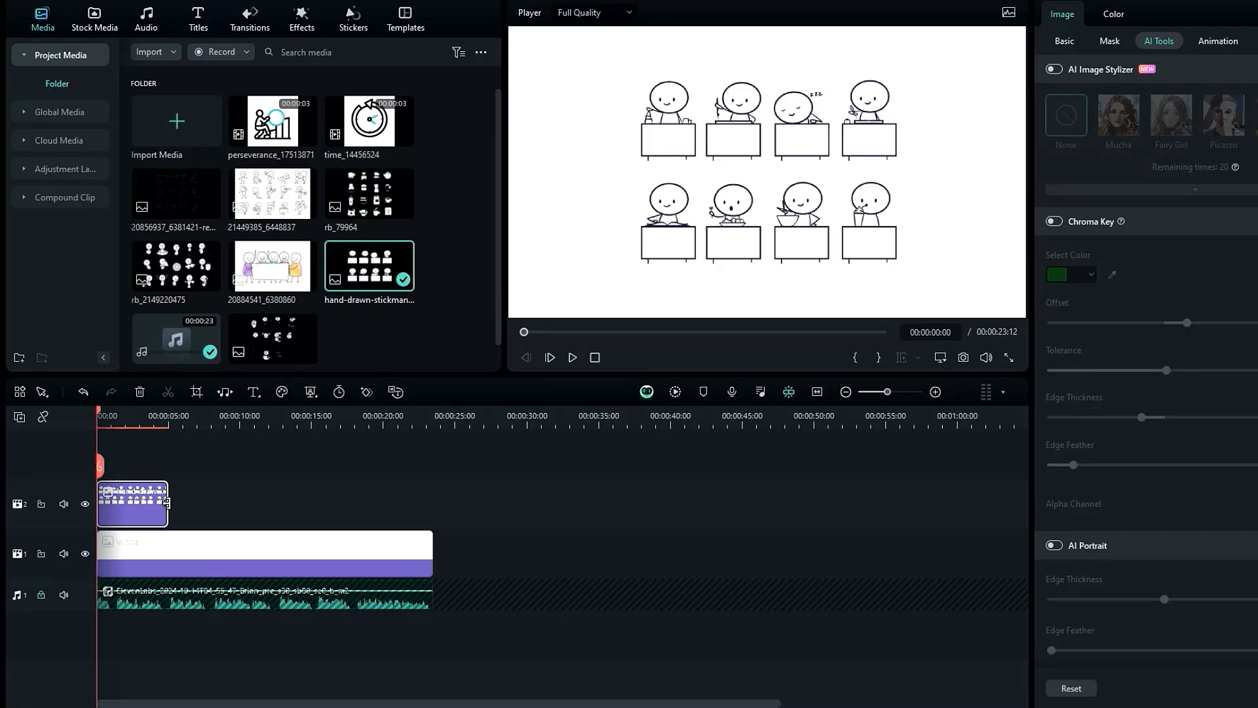
Step: Shift the desk stickman image to the left of the frame, stack a second copy above it and extend both to the voiceover's end
{"action": "left_click_drag", "start_coordinate": [757, 188], "coordinate": [642, 182]}
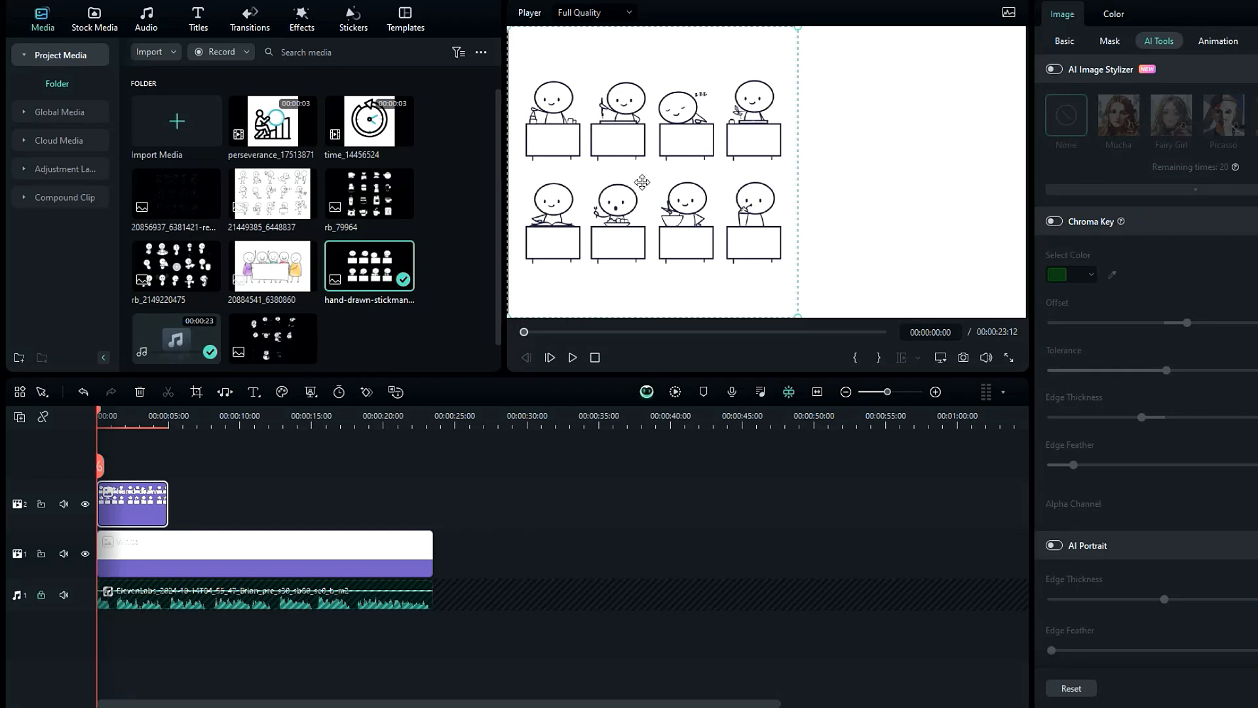
{"action": "left_click_drag", "start_coordinate": [167, 501], "coordinate": [432, 520]}
{"action": "left_click_drag", "start_coordinate": [369, 265], "coordinate": [109, 458]}
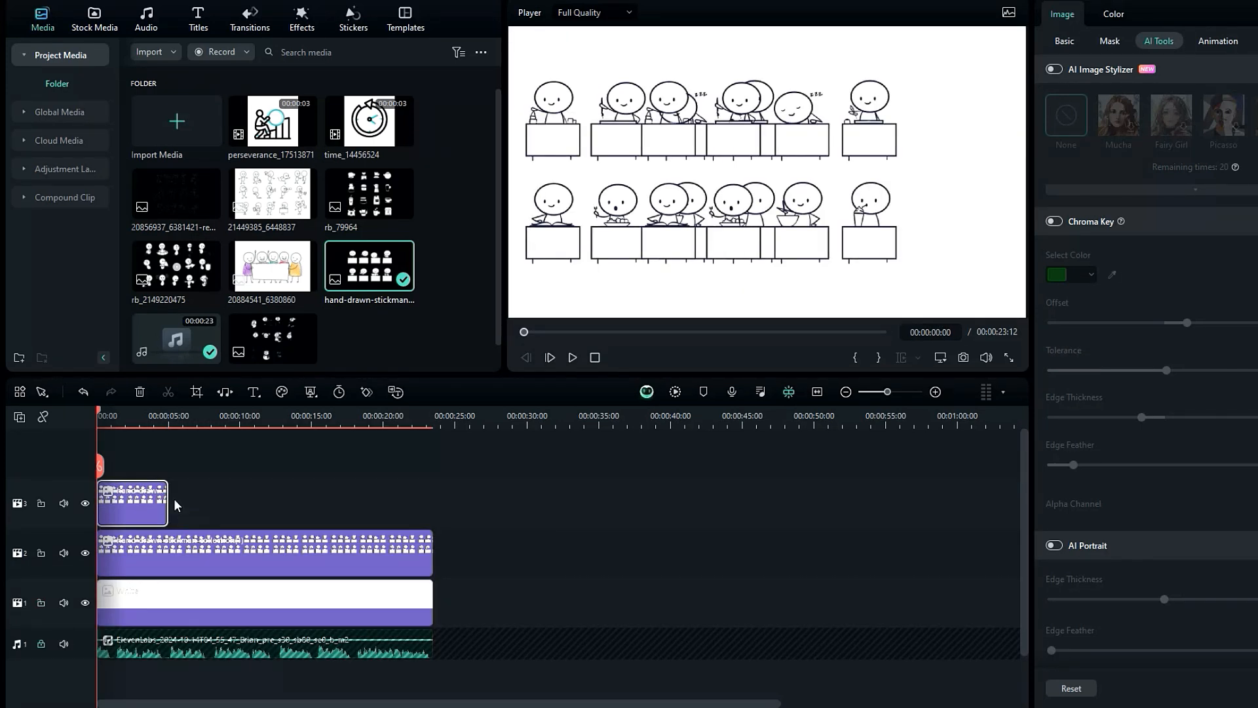
{"action": "left_click_drag", "start_coordinate": [168, 507], "coordinate": [429, 519]}
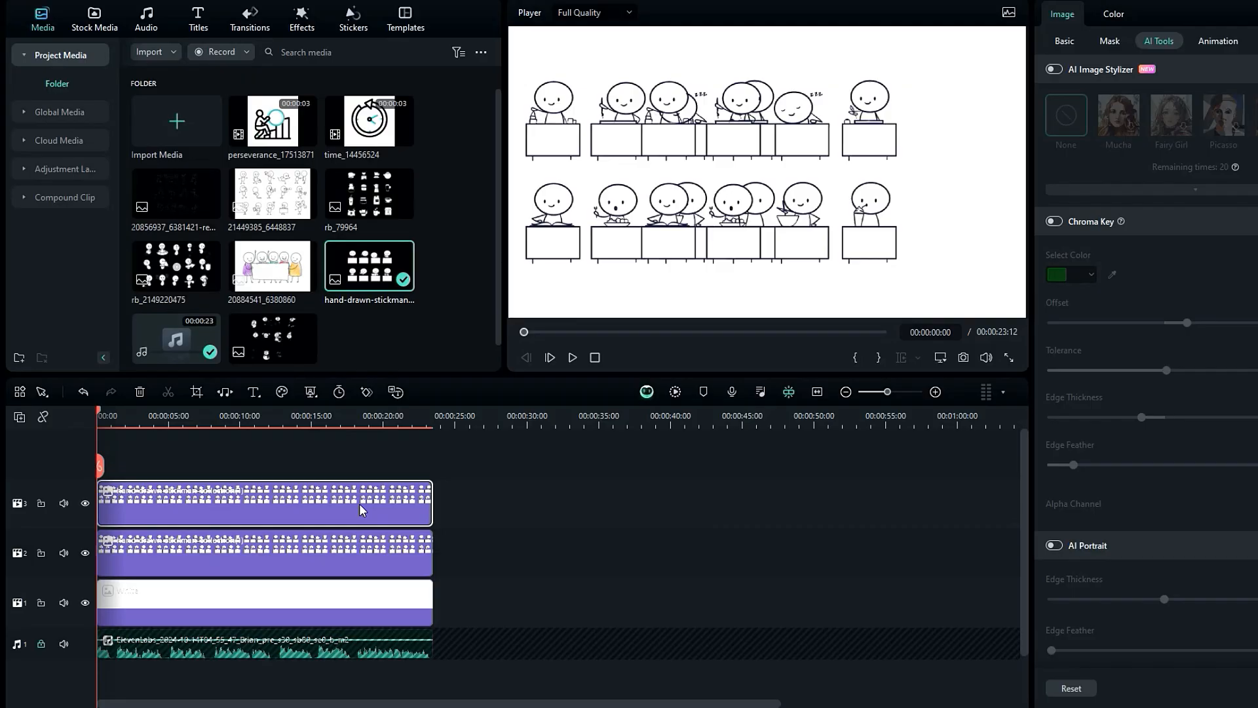
Step: Crop the upper copy of the desk stickman image with the 9:16 ratio, keeping only its two rightmost columns of desks
{"action": "left_click", "coordinate": [196, 392]}
{"action": "left_click_drag", "start_coordinate": [504, 287], "coordinate": [613, 294]}
{"action": "left_click", "coordinate": [357, 512]}
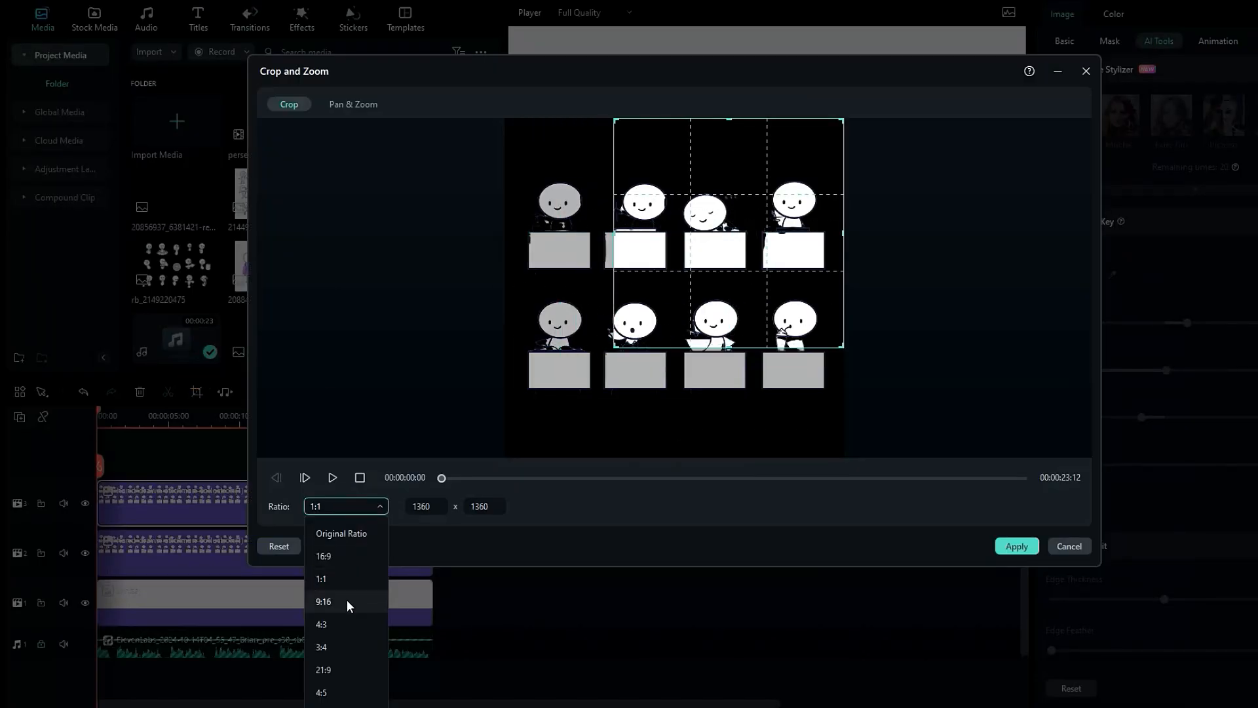
{"action": "left_click", "coordinate": [348, 602]}
{"action": "left_click_drag", "start_coordinate": [747, 300], "coordinate": [845, 298]}
{"action": "left_click_drag", "start_coordinate": [653, 288], "coordinate": [681, 293]}
{"action": "left_click_drag", "start_coordinate": [785, 294], "coordinate": [788, 321]}
{"action": "left_click", "coordinate": [1020, 546]}
Step: Arrange the cropped two-column image beside the full desk image to form two evenly aligned, centred rows of six desks
{"action": "left_click_drag", "start_coordinate": [783, 262], "coordinate": [940, 251]}
{"action": "left_click_drag", "start_coordinate": [845, 317], "coordinate": [861, 301]}
{"action": "left_click_drag", "start_coordinate": [904, 227], "coordinate": [911, 226]}
{"action": "left_click_drag", "start_coordinate": [721, 231], "coordinate": [696, 248]}
{"action": "left_click", "coordinate": [546, 239]}
{"action": "left_click", "coordinate": [870, 294]}
{"action": "left_click_drag", "start_coordinate": [862, 302], "coordinate": [865, 297]}
{"action": "left_click", "coordinate": [549, 222]}
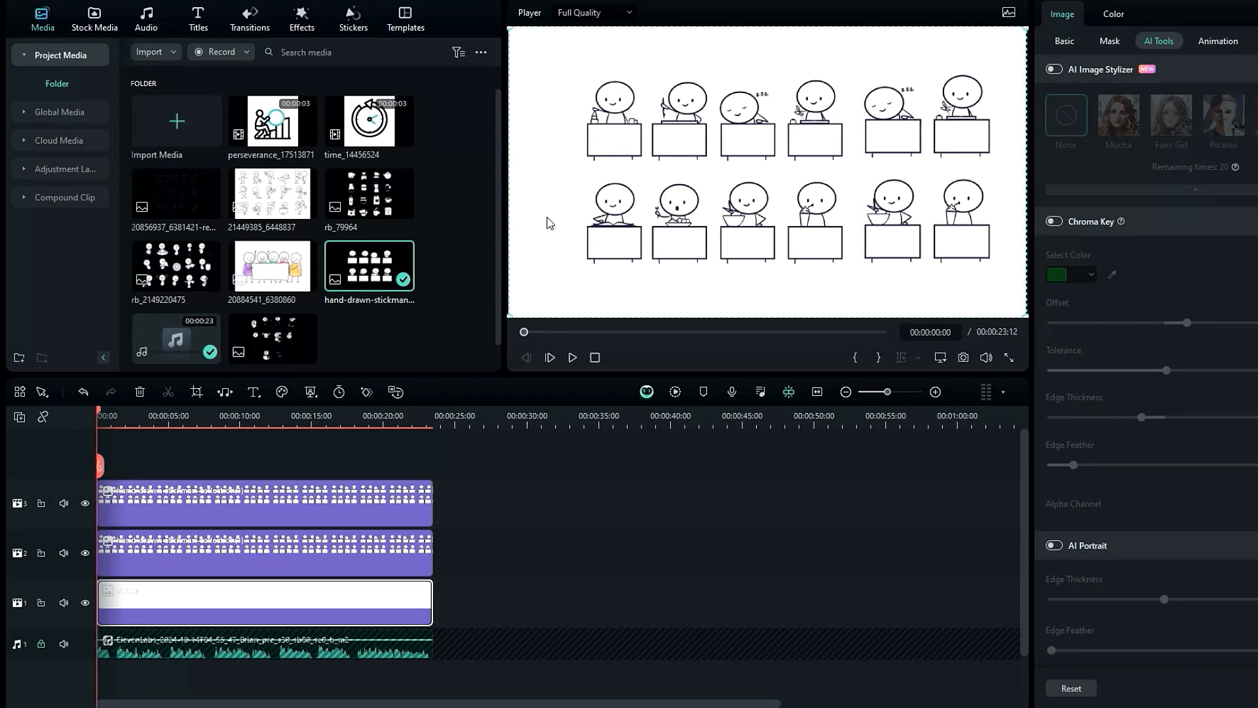
{"action": "left_click_drag", "start_coordinate": [649, 247], "coordinate": [635, 244]}
{"action": "left_click_drag", "start_coordinate": [916, 252], "coordinate": [896, 248]}
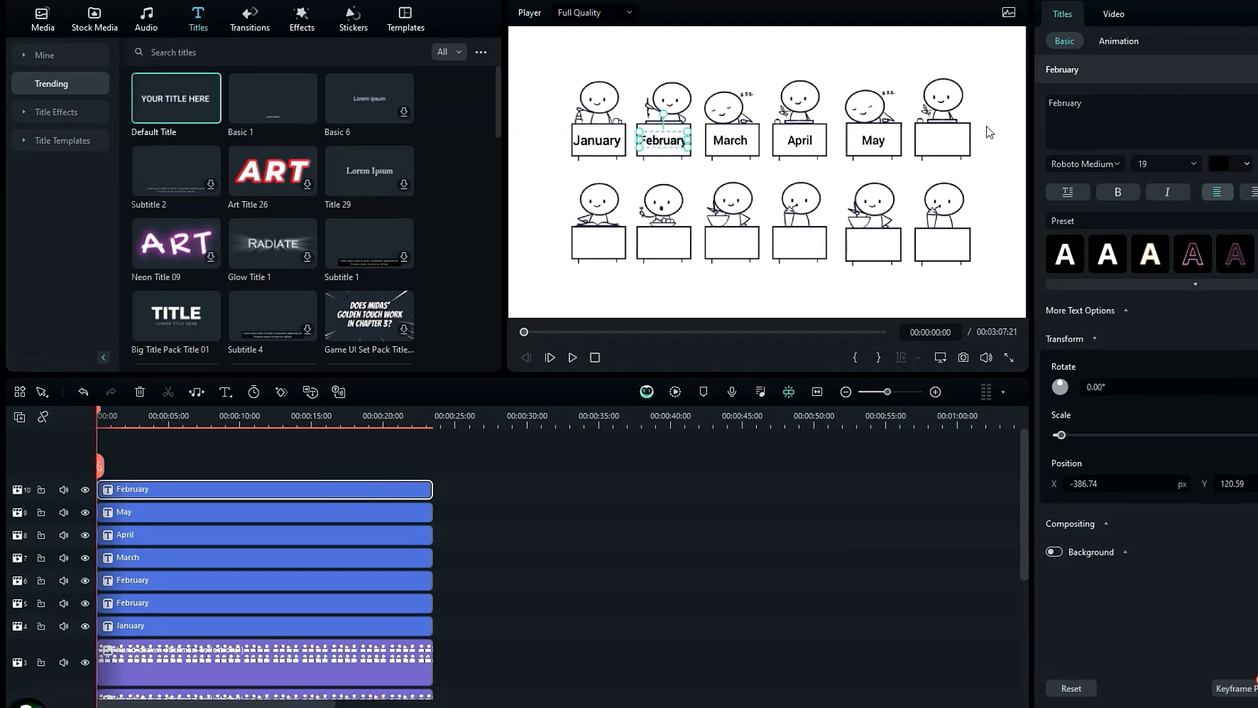
Step: Label the remaining desks with month titles, from June on the upper row to December on the lower row
{"action": "left_click", "coordinate": [942, 140]}
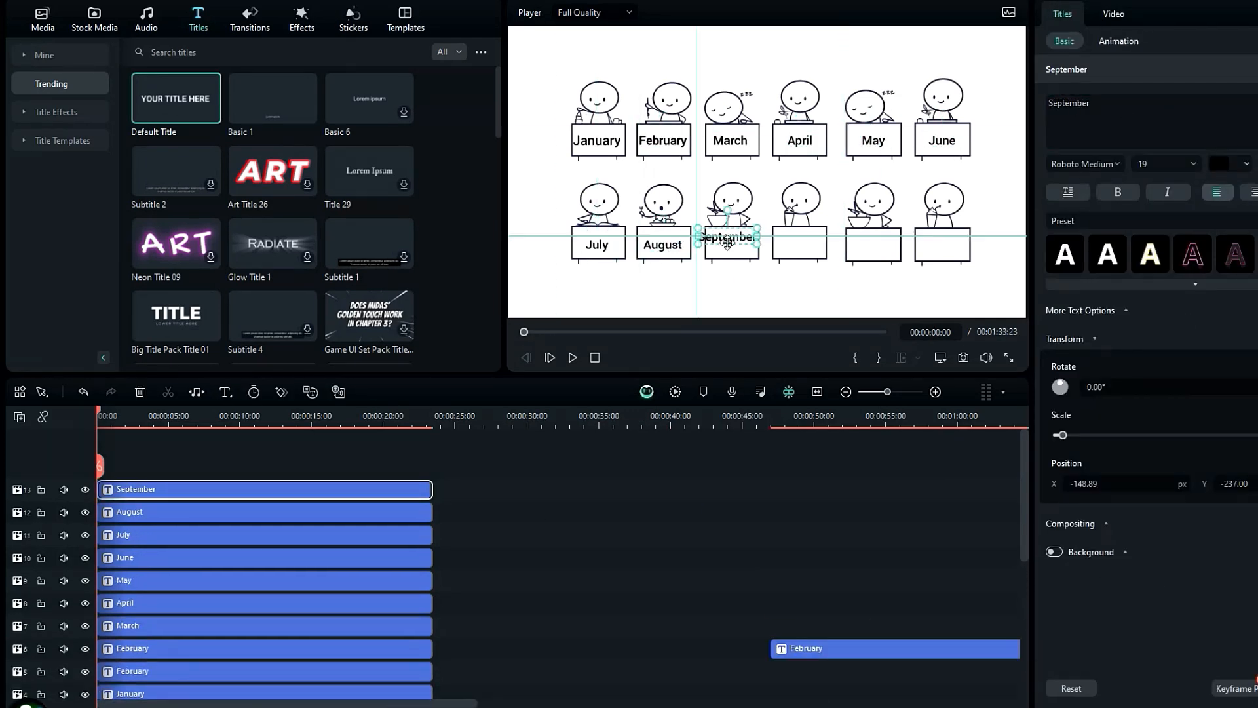
{"action": "left_click_drag", "start_coordinate": [736, 243], "coordinate": [732, 249]}
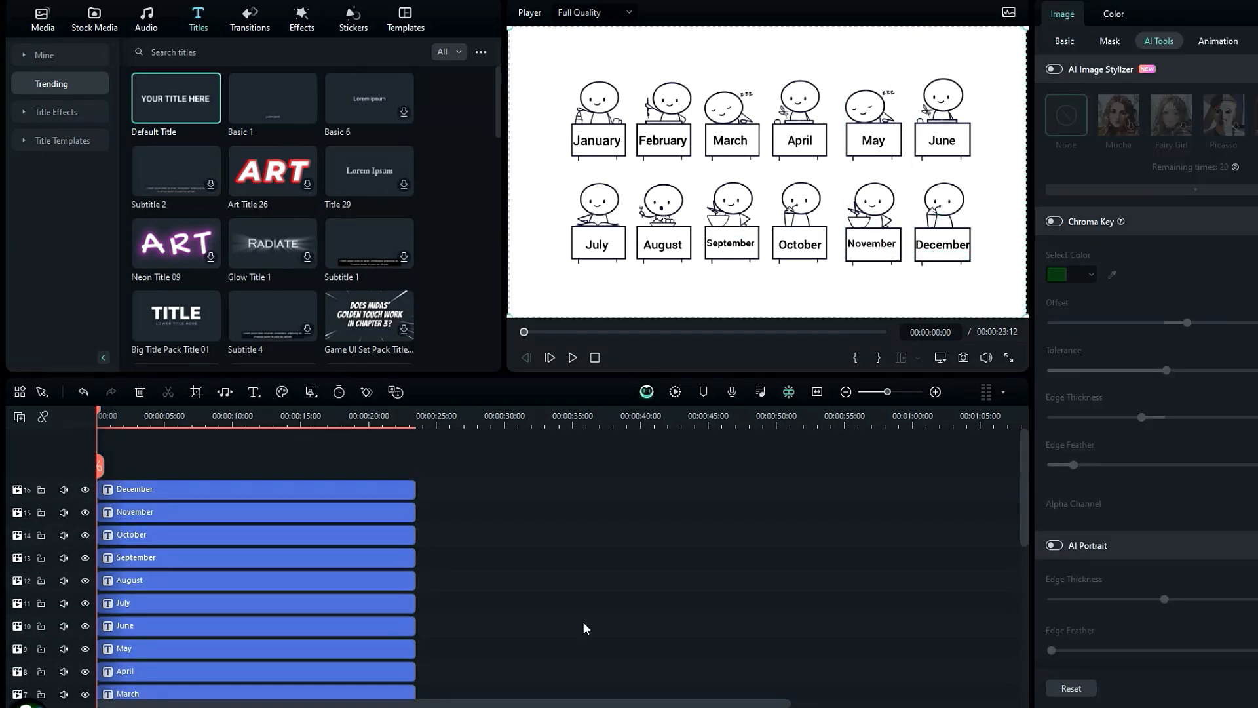
Step: Combine all month titles and both desk images into one compound clip named Compound Clip 1, excluding the white background
{"action": "scroll", "coordinate": [343, 500], "scroll_direction": "down", "scroll_amount": 6}
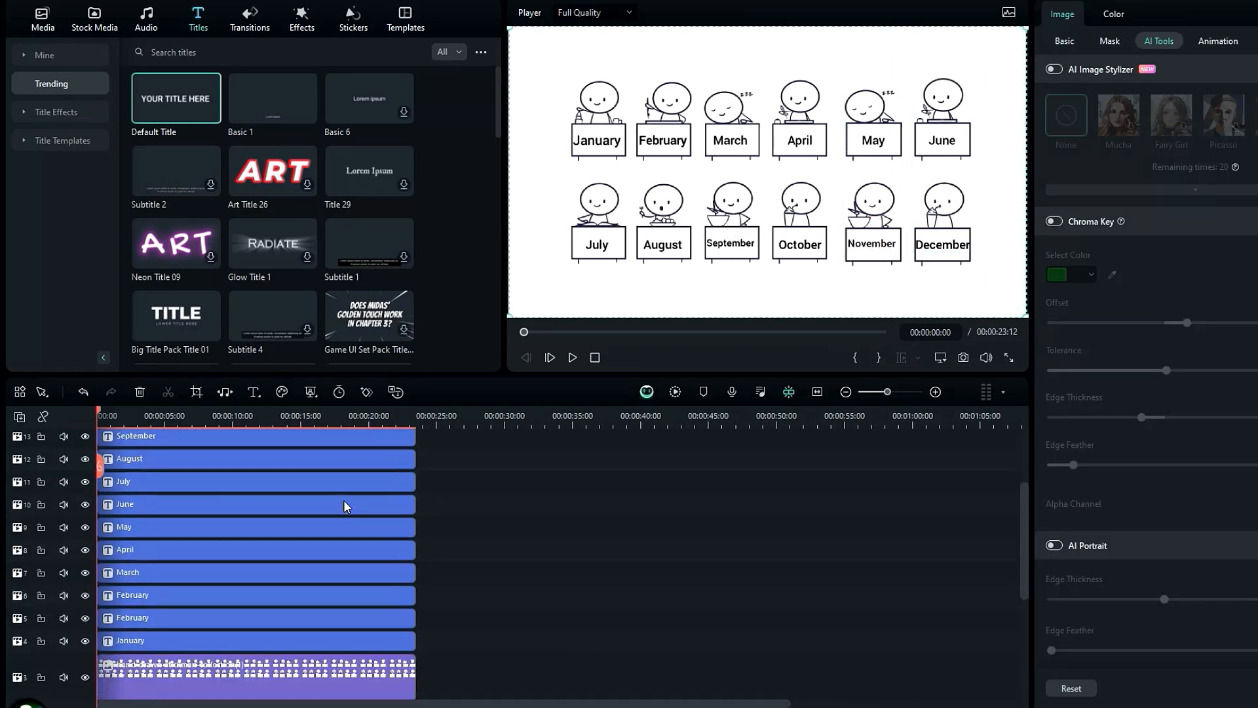
{"action": "scroll", "coordinate": [341, 493], "scroll_direction": "up", "scroll_amount": 5}
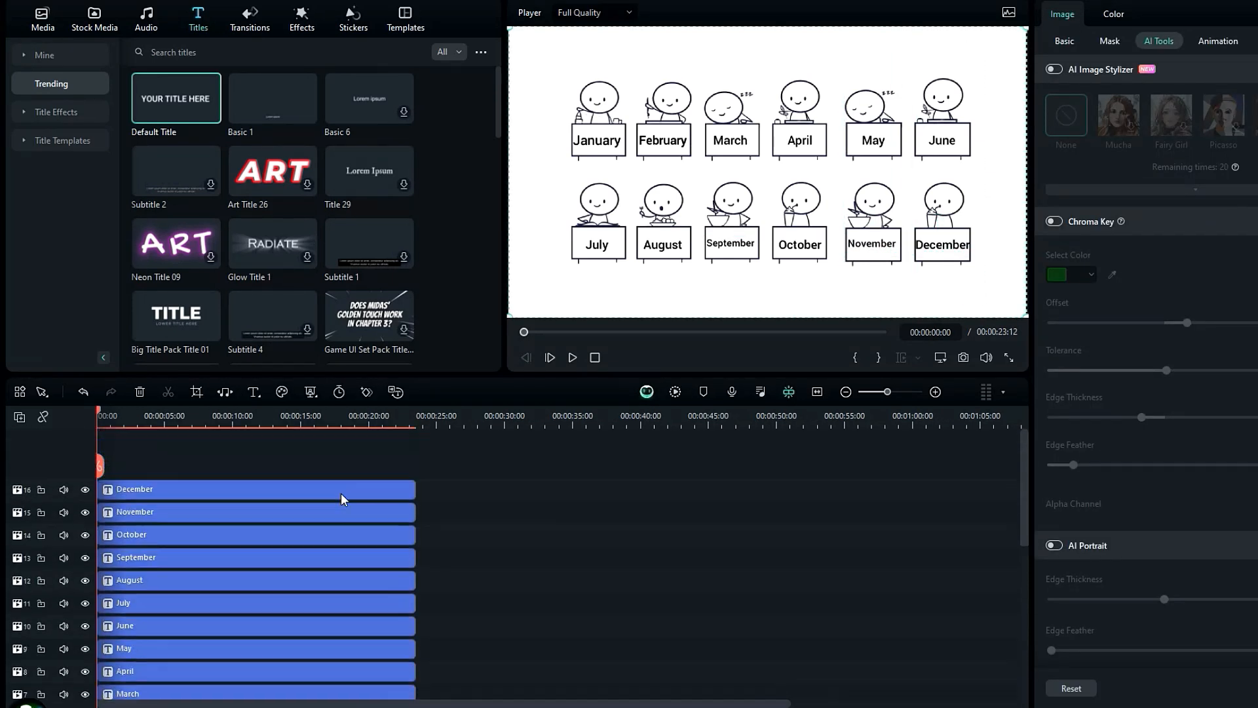
{"action": "scroll", "coordinate": [418, 554], "scroll_direction": "up", "scroll_amount": 5}
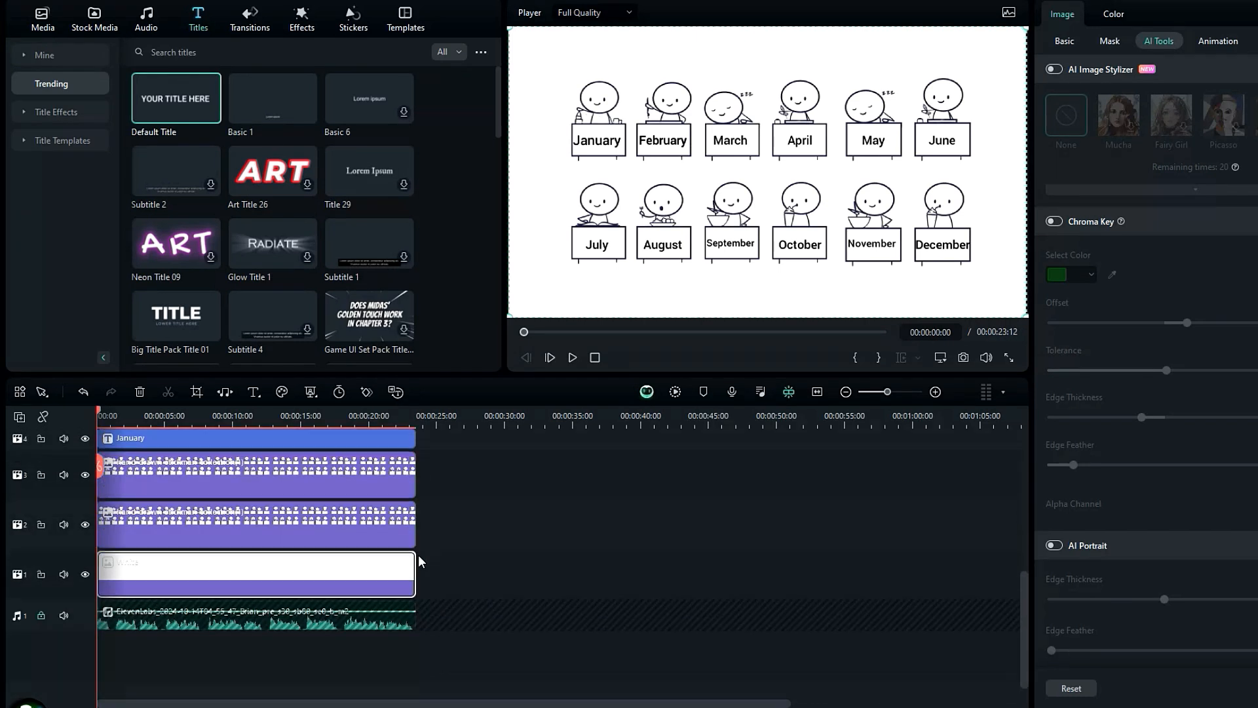
{"action": "left_click_drag", "start_coordinate": [425, 452], "coordinate": [289, 604]}
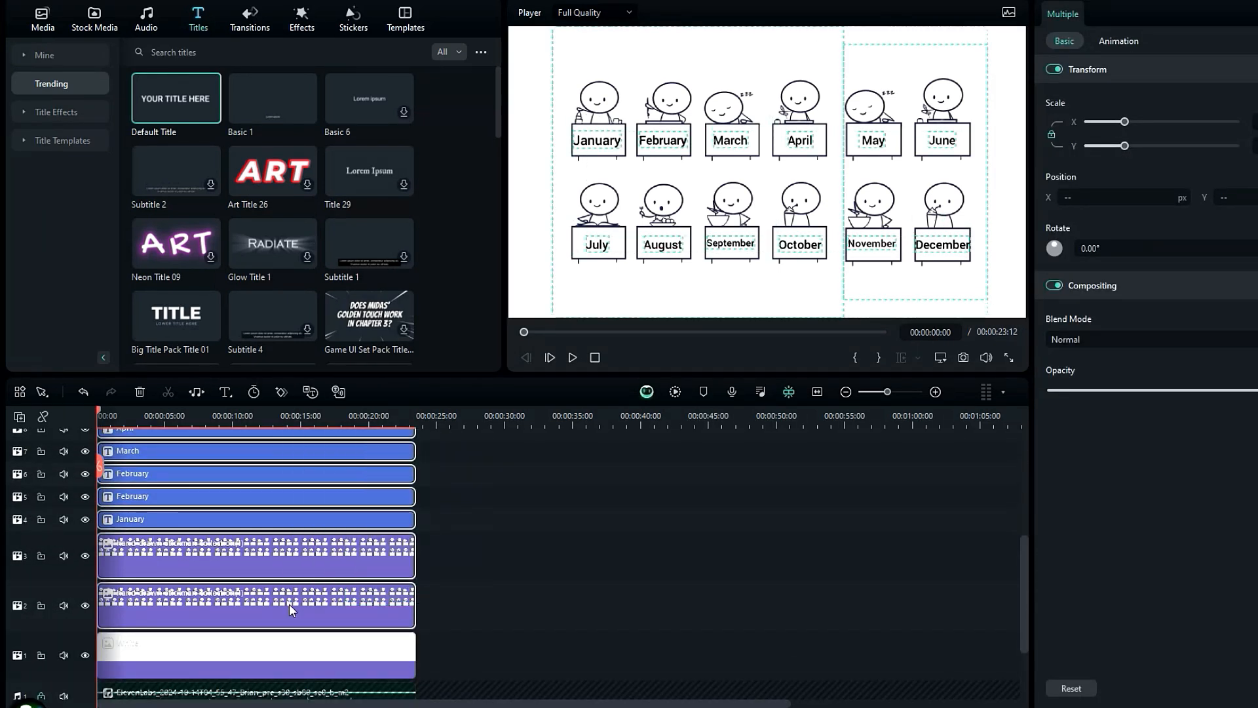
{"action": "right_click", "coordinate": [290, 593]}
{"action": "left_click", "coordinate": [410, 42]}
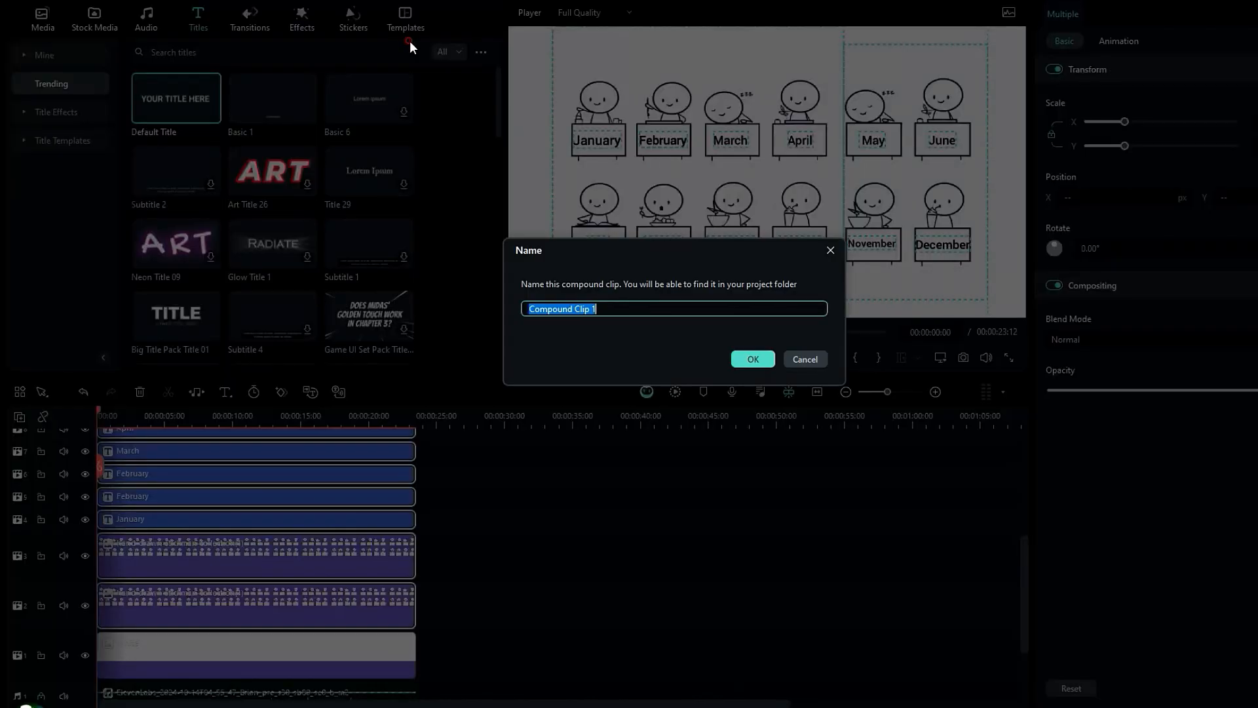
{"action": "left_click", "coordinate": [746, 358]}
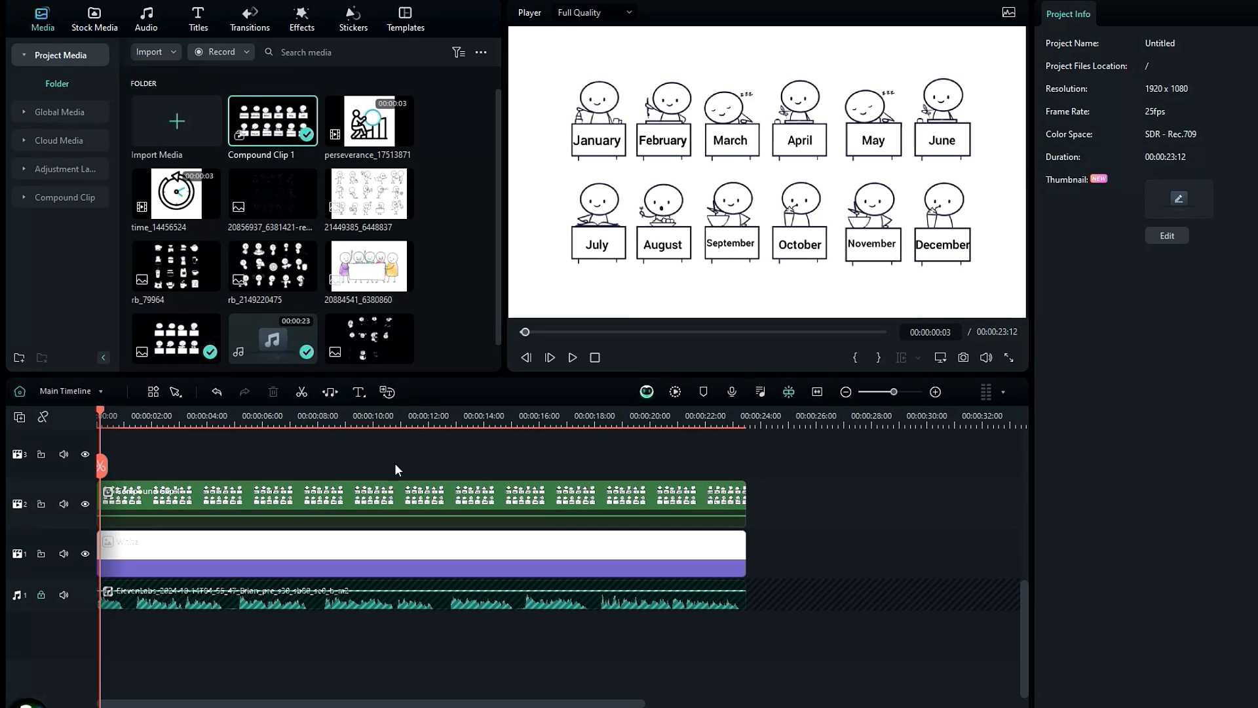
Step: Keyframe the compound clip at 00:00:00:19, enlarging and repositioning it to zoom in on the January desk
{"action": "left_click", "coordinate": [350, 491]}
{"action": "left_click", "coordinate": [572, 357]}
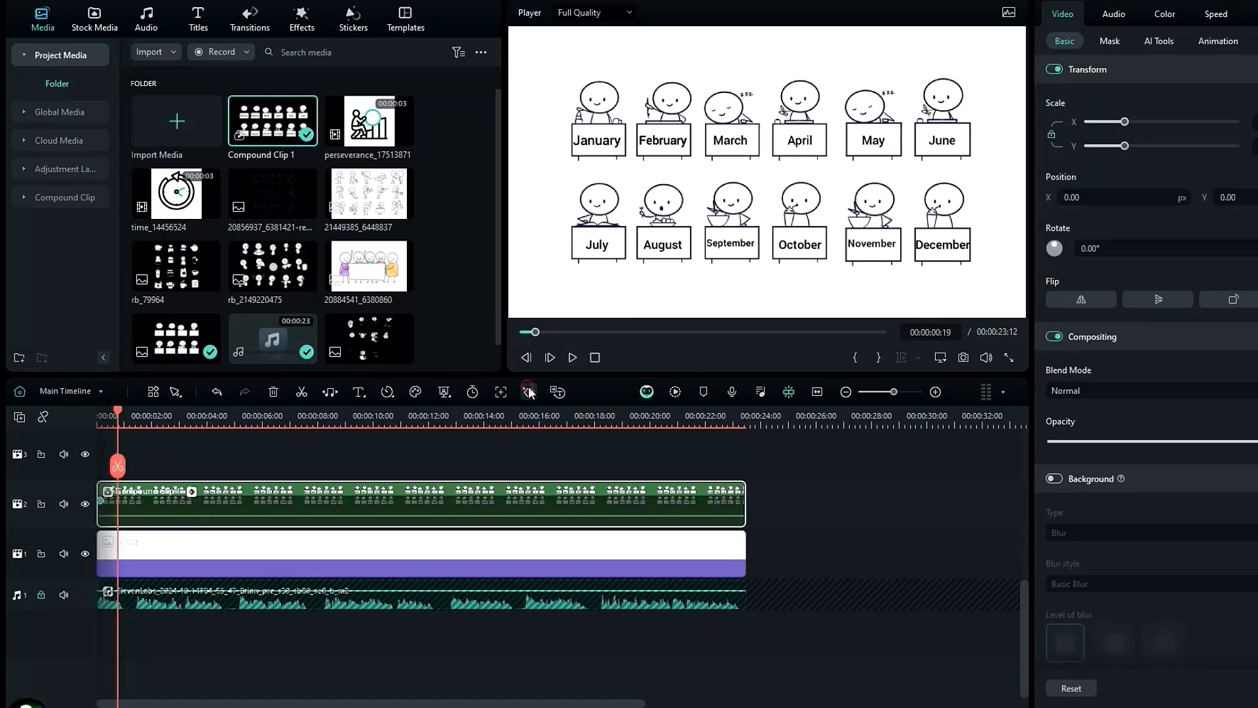
{"action": "left_click_drag", "start_coordinate": [1116, 150], "coordinate": [1163, 145]}
{"action": "left_click_drag", "start_coordinate": [645, 149], "coordinate": [834, 214]}
Step: Play back the zoom from the start, split the compound clip at 00:00:01:07 and remove the remainder
{"action": "left_click", "coordinate": [98, 414]}
{"action": "left_click", "coordinate": [572, 357]}
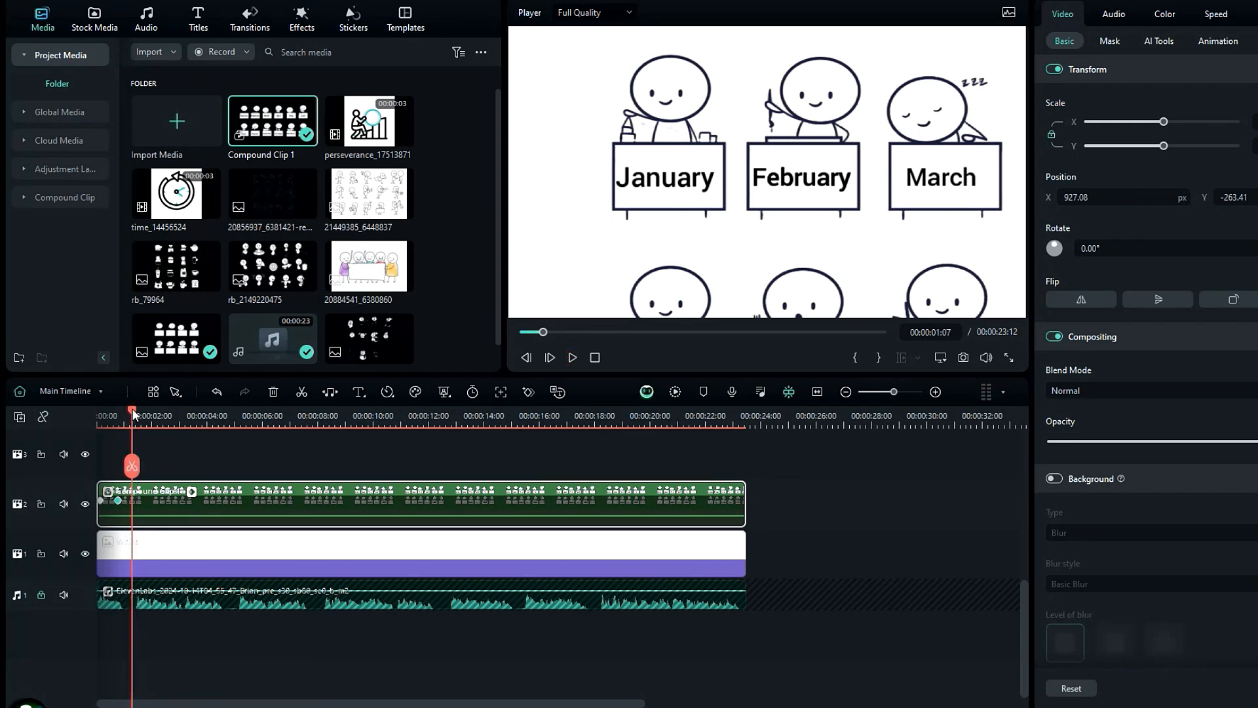
{"action": "left_click", "coordinate": [131, 465]}
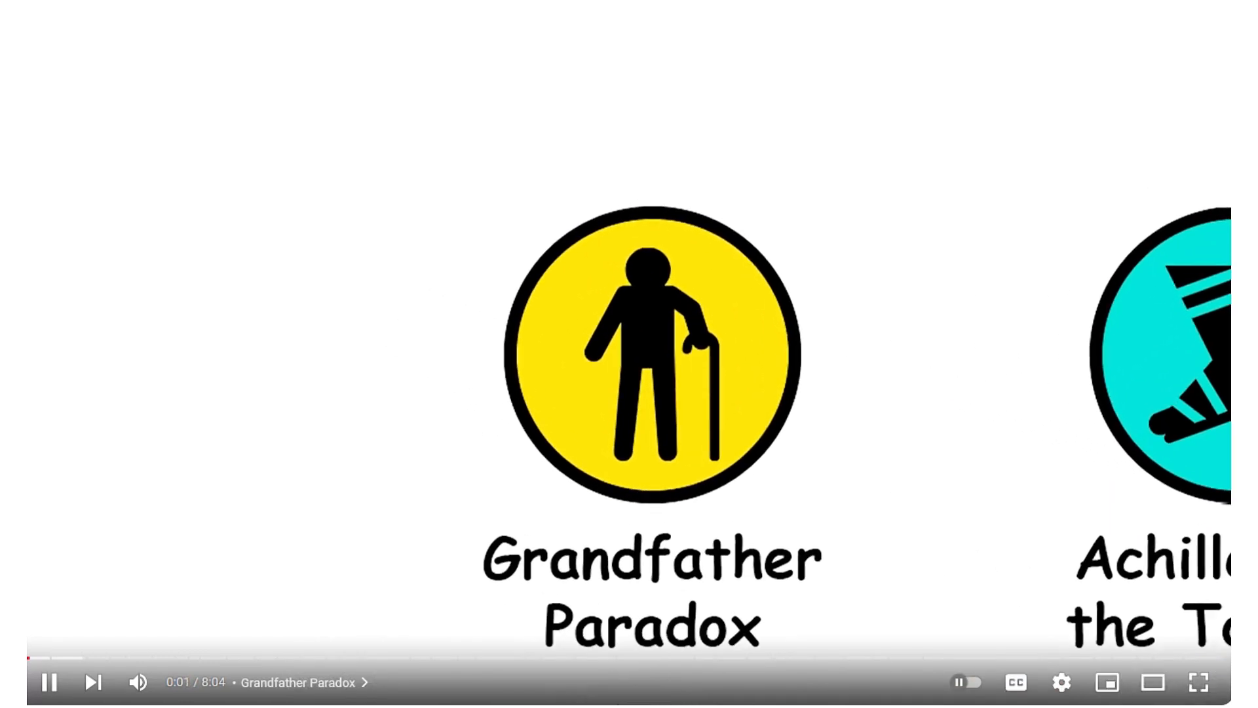
{"action": "left_click", "coordinate": [271, 616]}
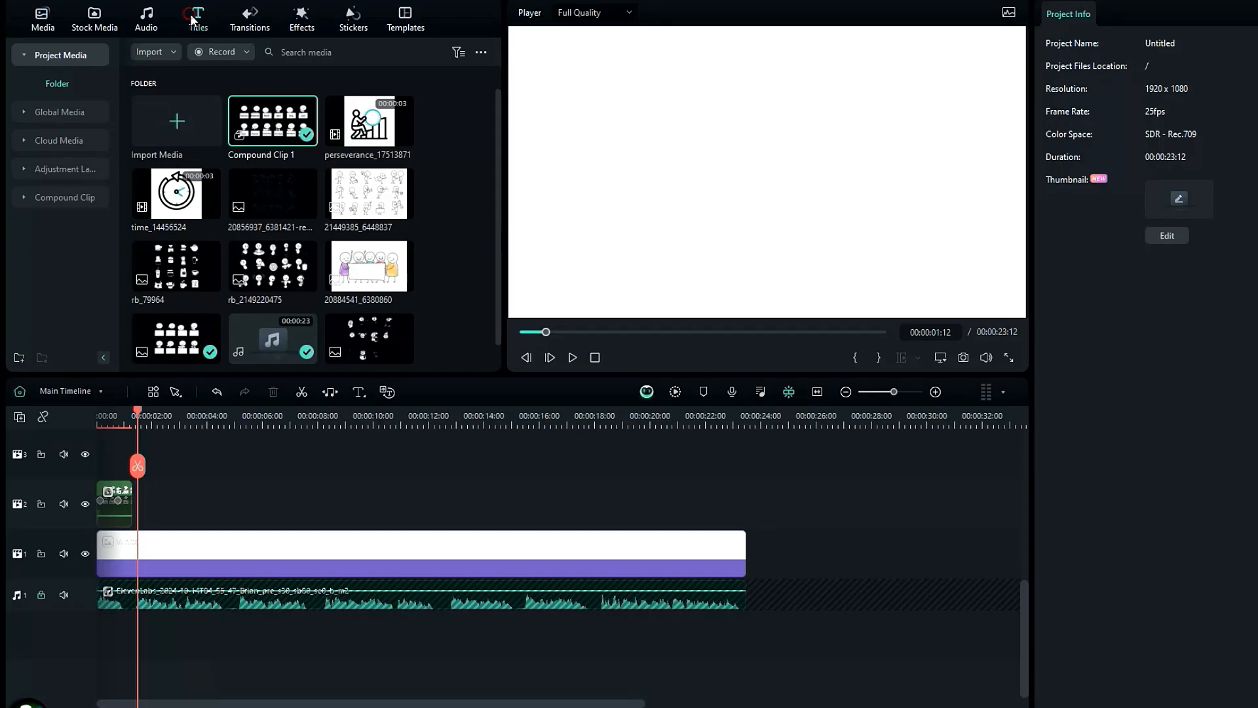
Step: Add the Default Title directly after the compound clip, make its text black and change the wording to "January"
{"action": "left_click", "coordinate": [198, 20]}
{"action": "left_click_drag", "start_coordinate": [175, 98], "coordinate": [180, 509]}
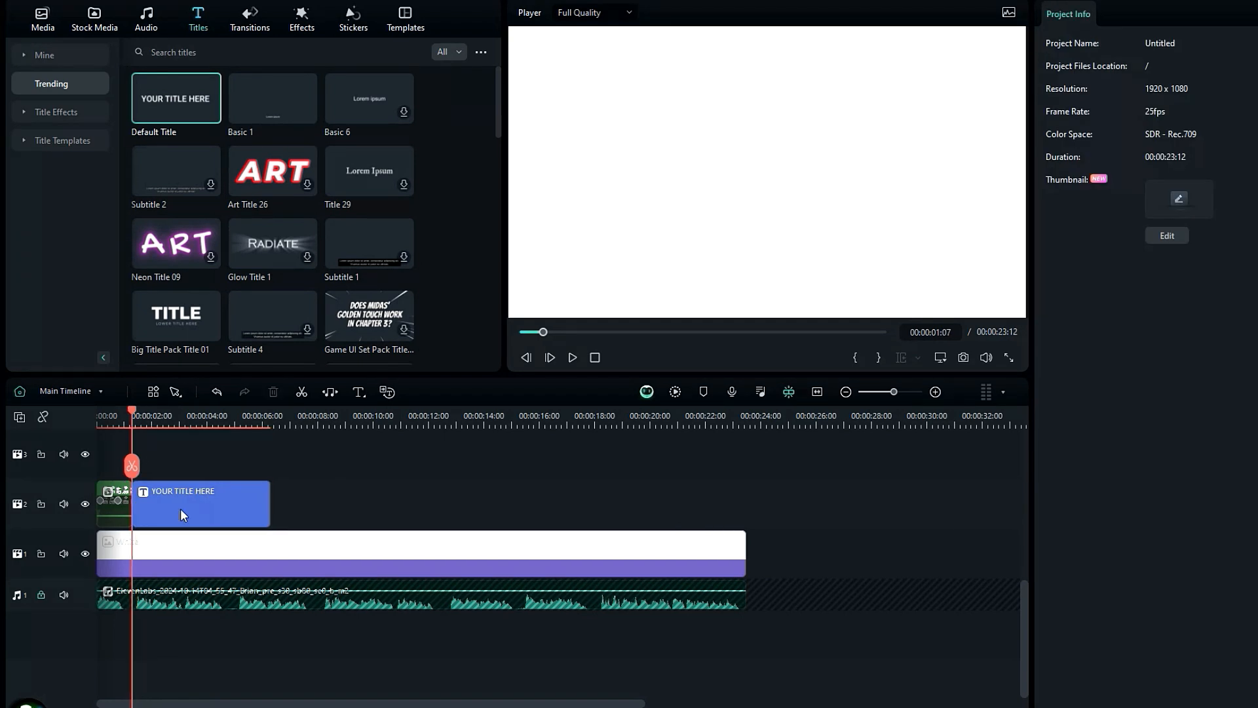
{"action": "left_click", "coordinate": [1247, 165]}
{"action": "left_click", "coordinate": [1217, 287]}
{"action": "left_click", "coordinate": [1162, 125]}
{"action": "key", "text": "ctrl+a"}
{"action": "type", "text": "January"}
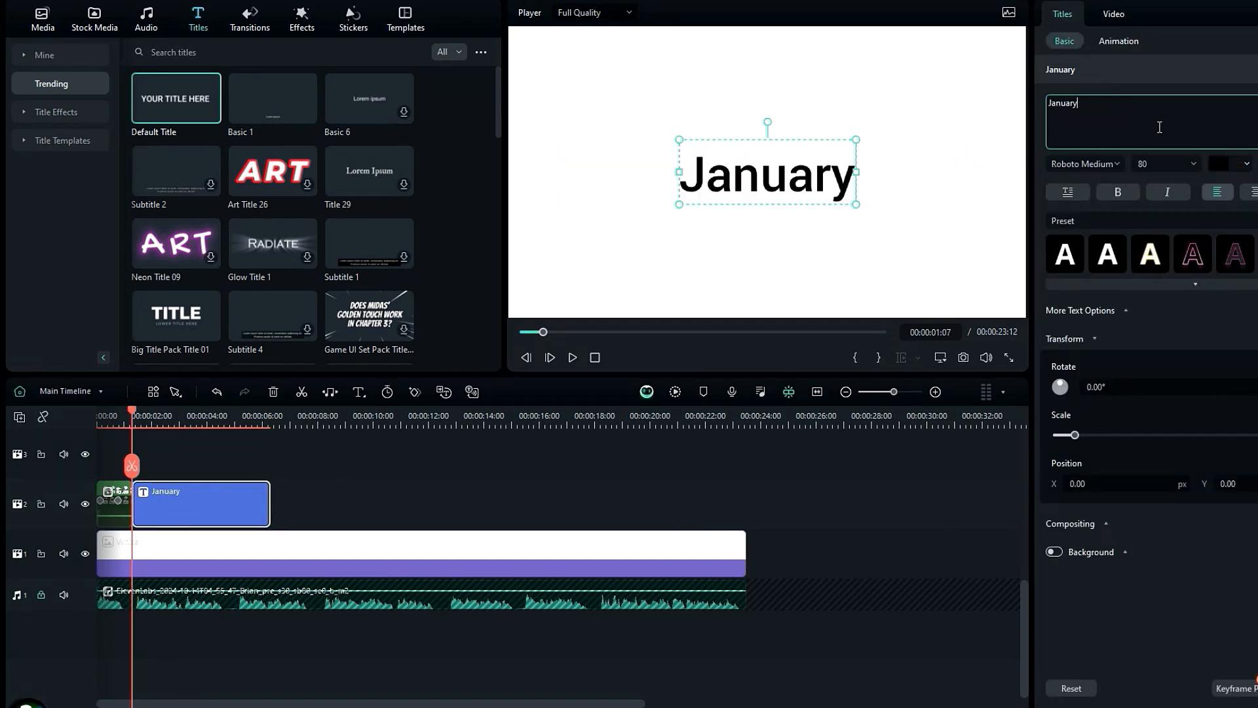
Step: Place the January title at the top centre of the frame, extend it to the voiceover's end and lock its track
{"action": "left_click_drag", "start_coordinate": [797, 204], "coordinate": [772, 60]}
{"action": "left_click_drag", "start_coordinate": [269, 504], "coordinate": [745, 505]}
{"action": "left_click", "coordinate": [40, 503]}
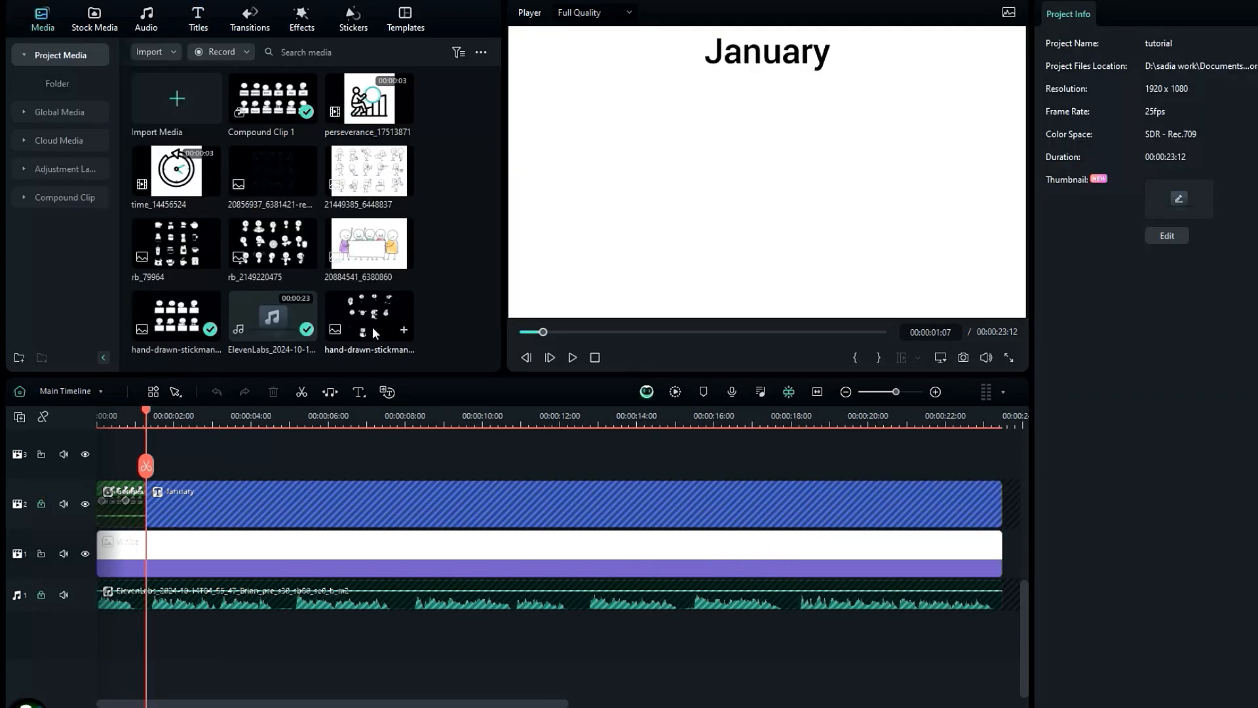
Step: Add the banner-holding stickmen image at 00:00:01:07, key out its white background and shrink it into the left half of the frame
{"action": "left_click_drag", "start_coordinate": [369, 243], "coordinate": [156, 468]}
{"action": "left_click", "coordinate": [1054, 221]}
{"action": "left_click", "coordinate": [1112, 274]}
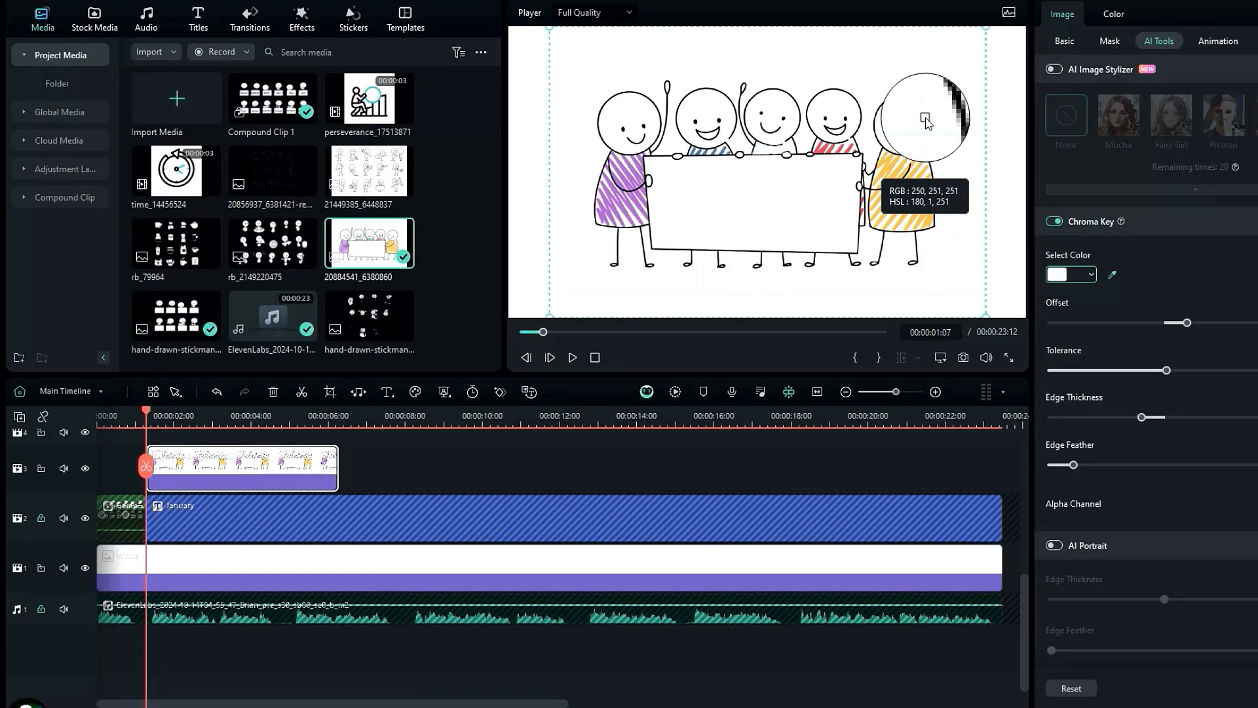
{"action": "left_click", "coordinate": [927, 123]}
{"action": "left_click_drag", "start_coordinate": [985, 178], "coordinate": [773, 150]}
Step: Fit a centred two-line "Happy New Year" title at size 40 on the banner and reduce the image's chroma key edge feather
{"action": "left_click_drag", "start_coordinate": [1116, 103], "coordinate": [998, 88]}
{"action": "type", "text": "Happy New Year"}
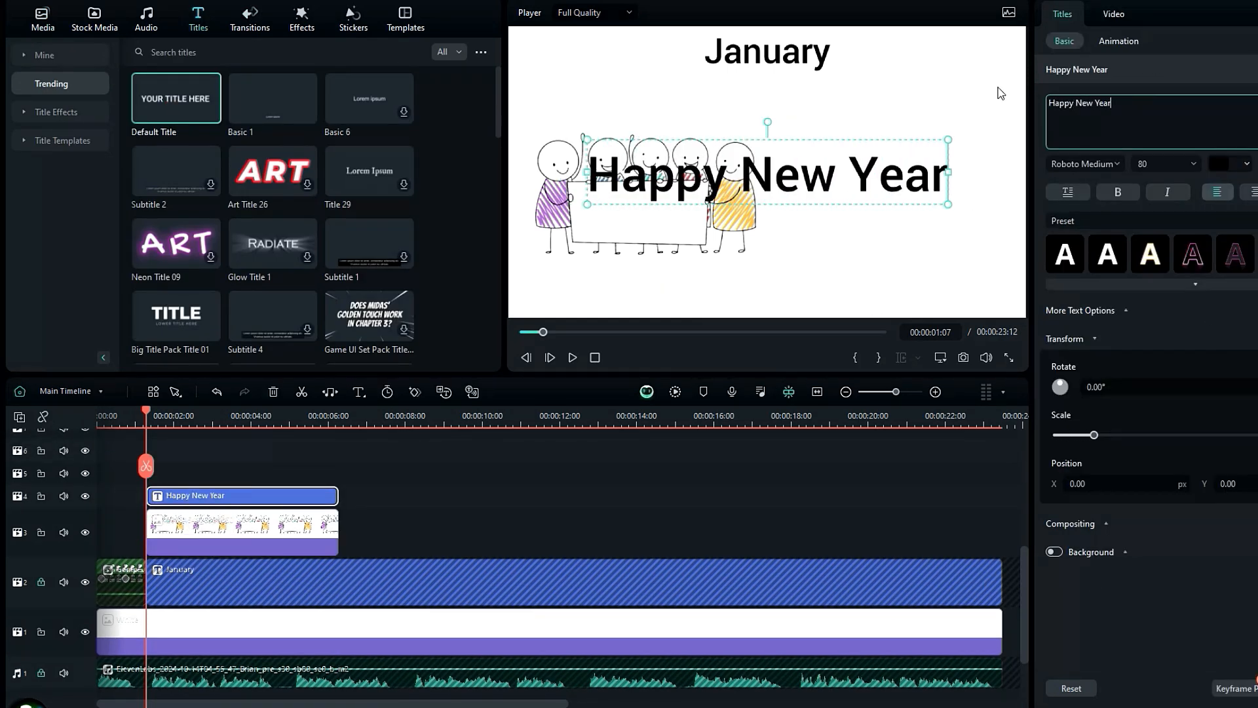
{"action": "left_click", "coordinate": [1075, 104]}
{"action": "key", "text": "Return"}
{"action": "left_click", "coordinate": [1254, 192]}
{"action": "left_click_drag", "start_coordinate": [786, 176], "coordinate": [666, 209]}
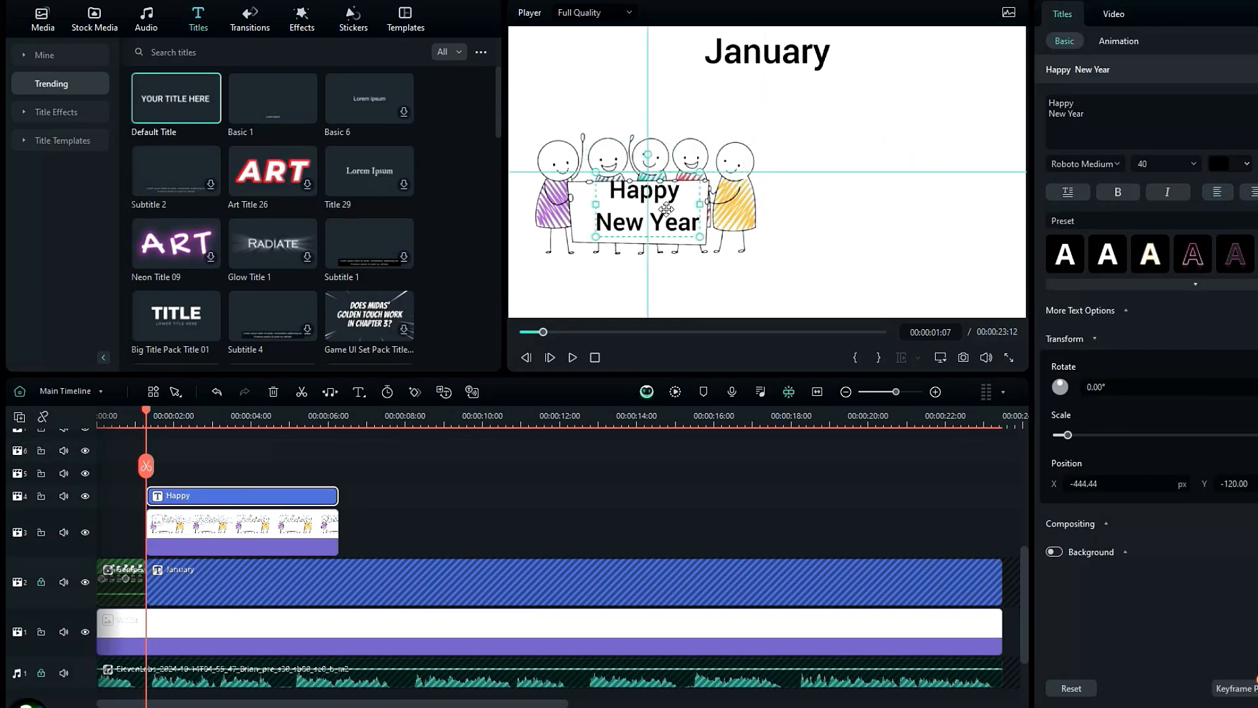
{"action": "left_click_drag", "start_coordinate": [667, 209], "coordinate": [659, 217]}
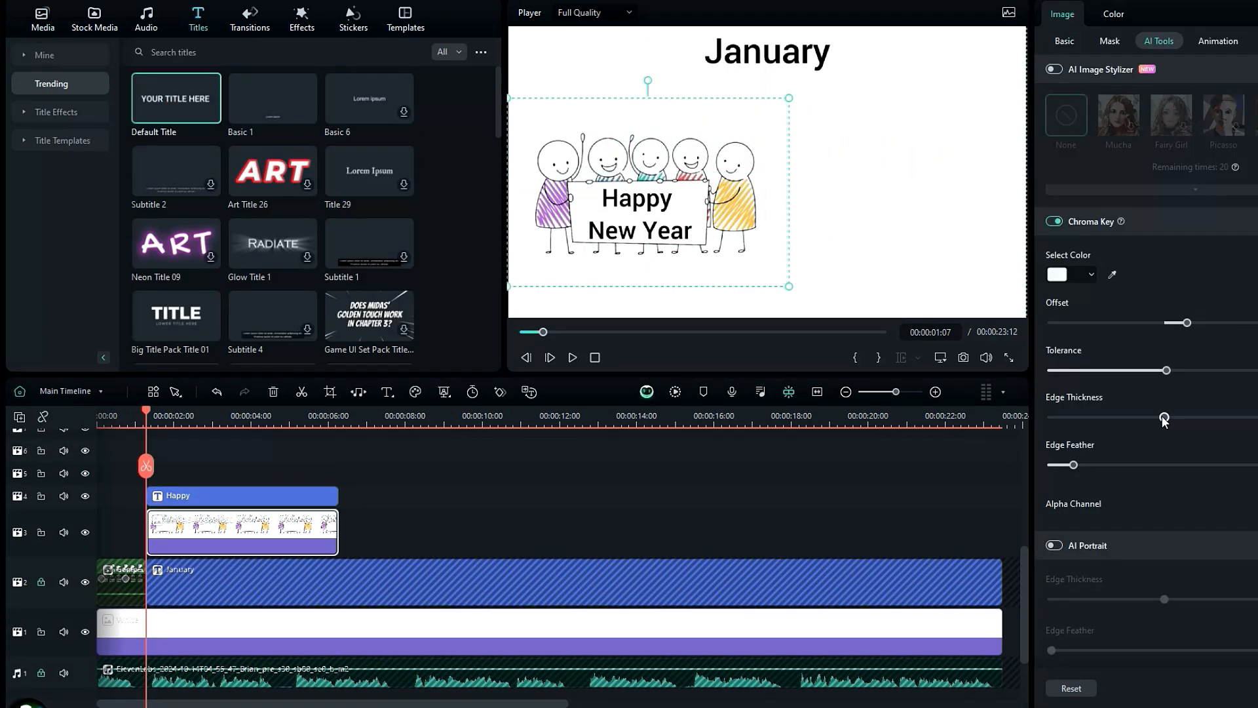
{"action": "left_click_drag", "start_coordinate": [1149, 465], "coordinate": [1027, 459]}
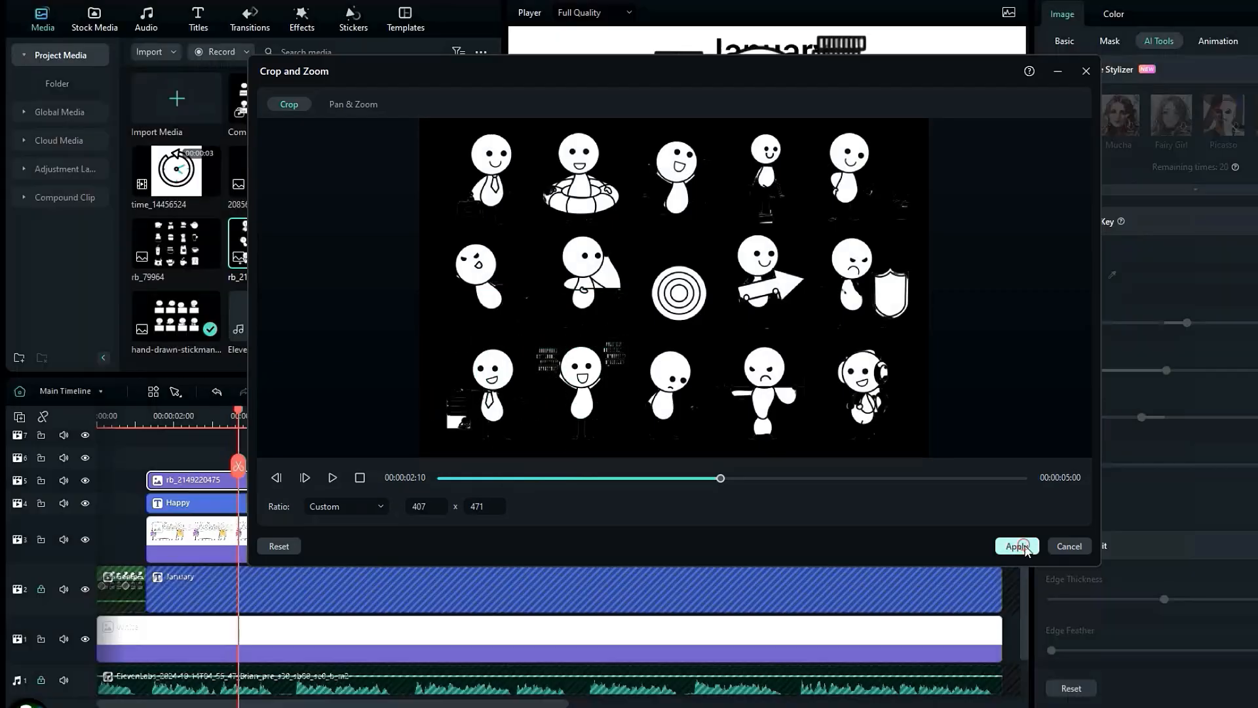
Step: Crop and place the book-holding stickman at the frame's lower right, and position a doodle arrow sticker pointing from the banner group towards it
{"action": "left_click_drag", "start_coordinate": [908, 450], "coordinate": [632, 239]}
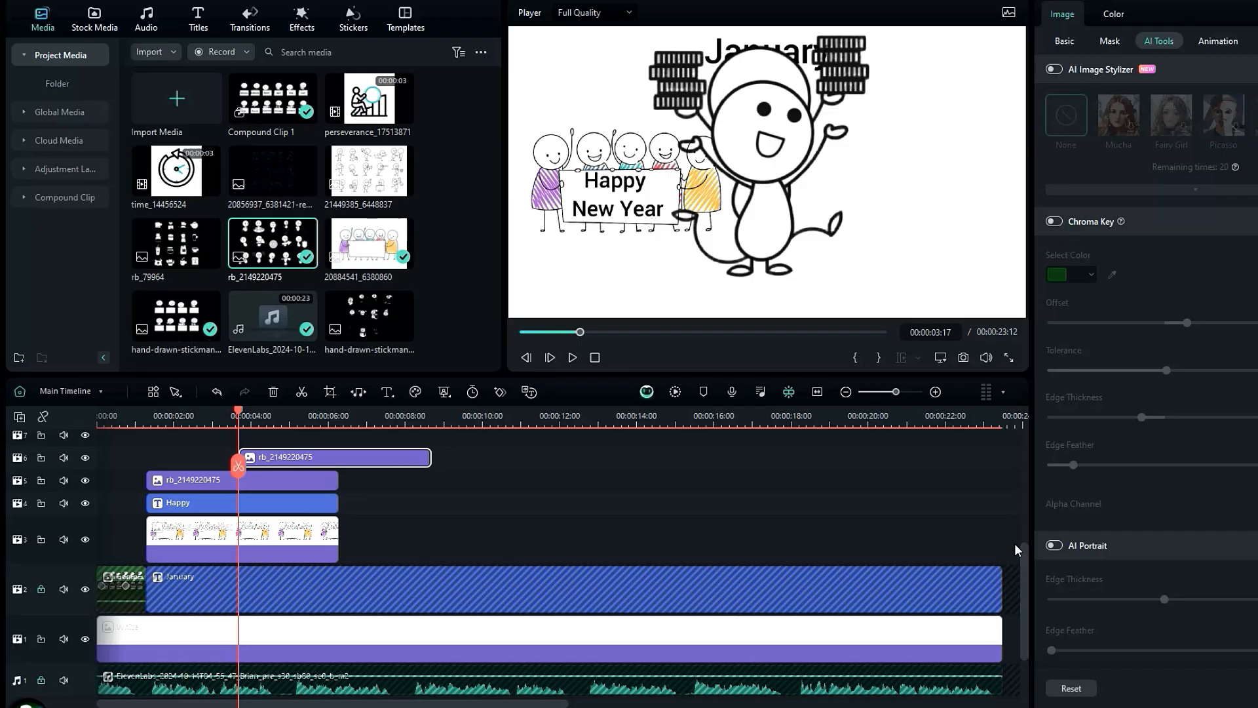
{"action": "mouse_move", "coordinate": [812, 223]}
{"action": "left_mouse_down"}
{"action": "mouse_move", "coordinate": [733, 239]}
{"action": "mouse_move", "coordinate": [944, 252]}
{"action": "left_mouse_up"}
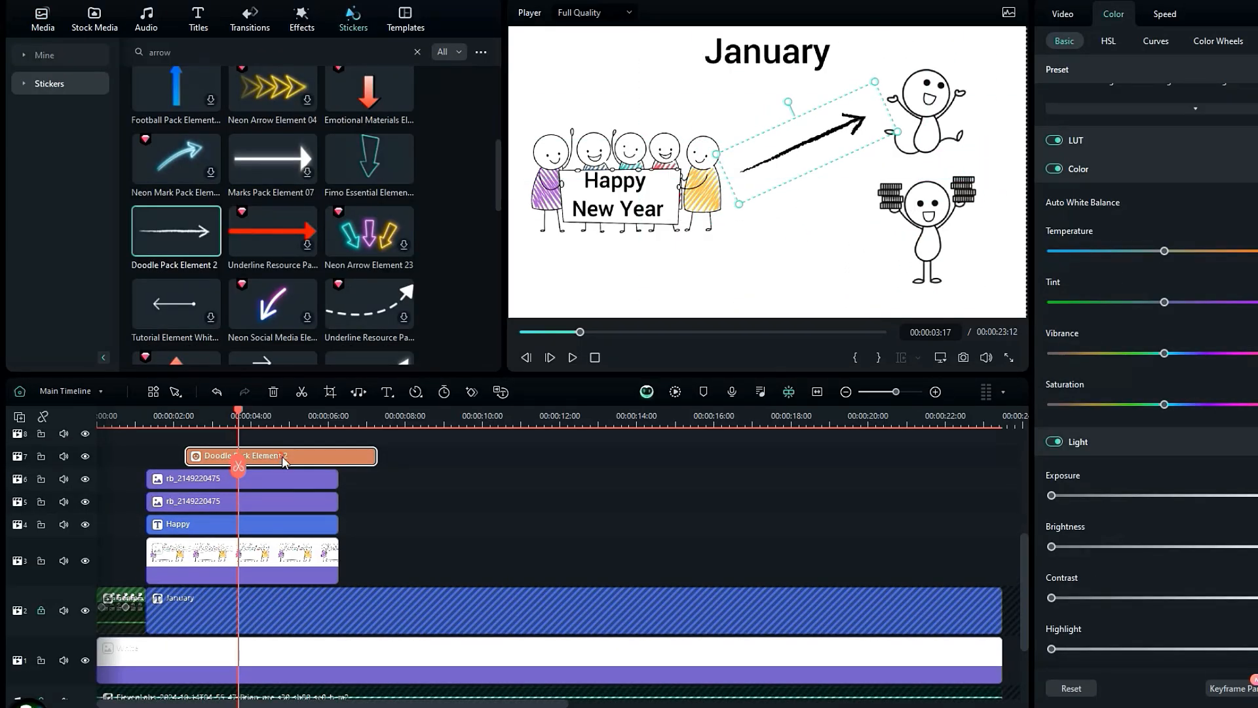
{"action": "left_click_drag", "start_coordinate": [832, 173], "coordinate": [803, 207]}
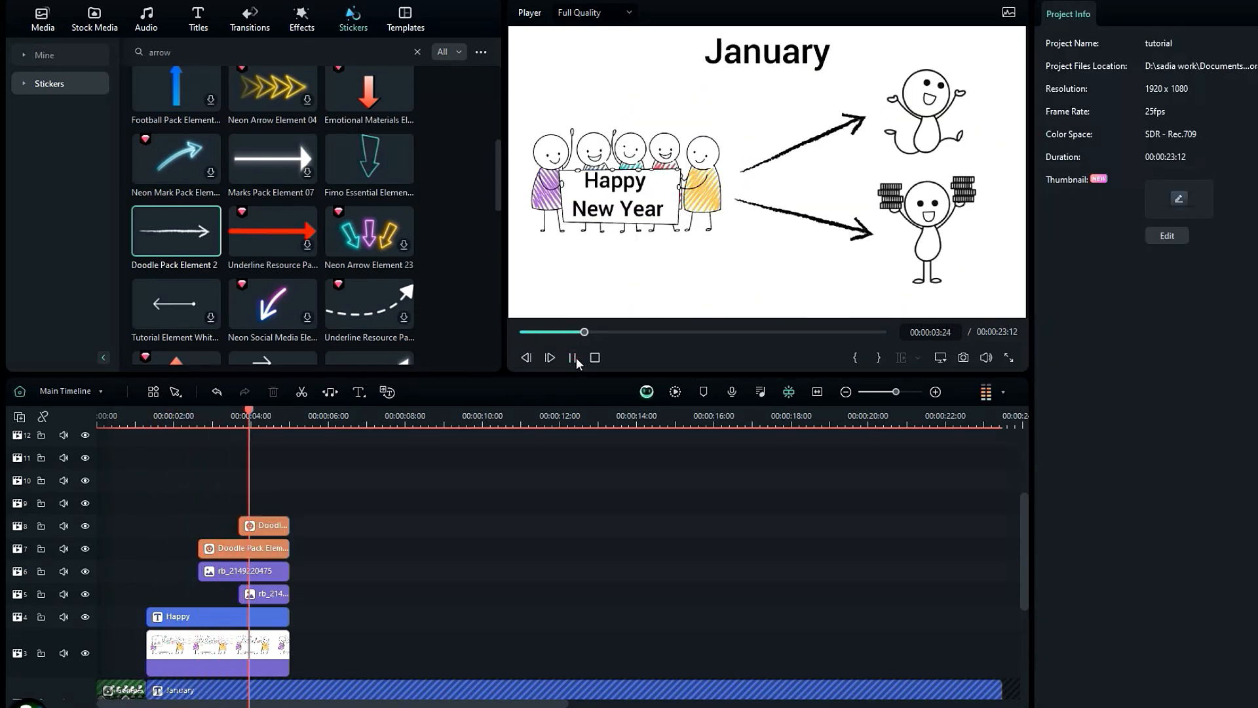
Step: Cut all New Year scene clips above the January title at 00:00:05:00 and delete the parts after the cut
{"action": "left_click", "coordinate": [575, 359]}
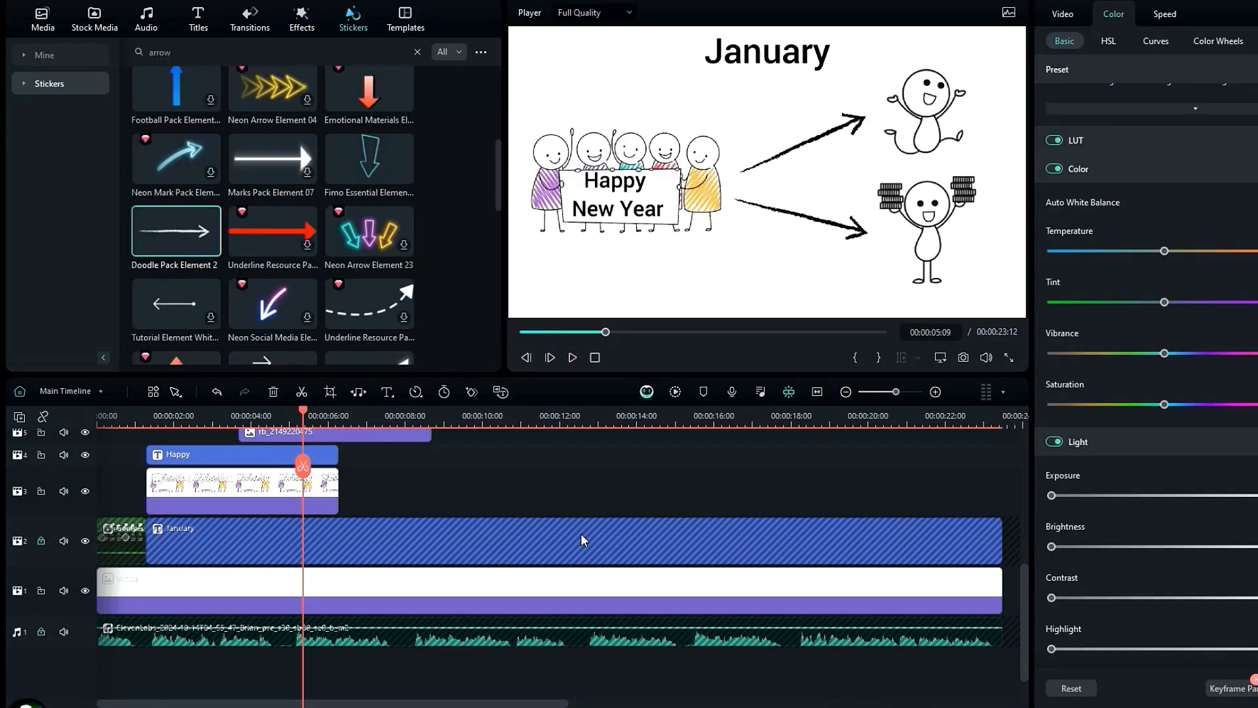
{"action": "scroll", "coordinate": [292, 459], "scroll_direction": "up", "scroll_amount": 5}
{"action": "left_click", "coordinate": [289, 467]}
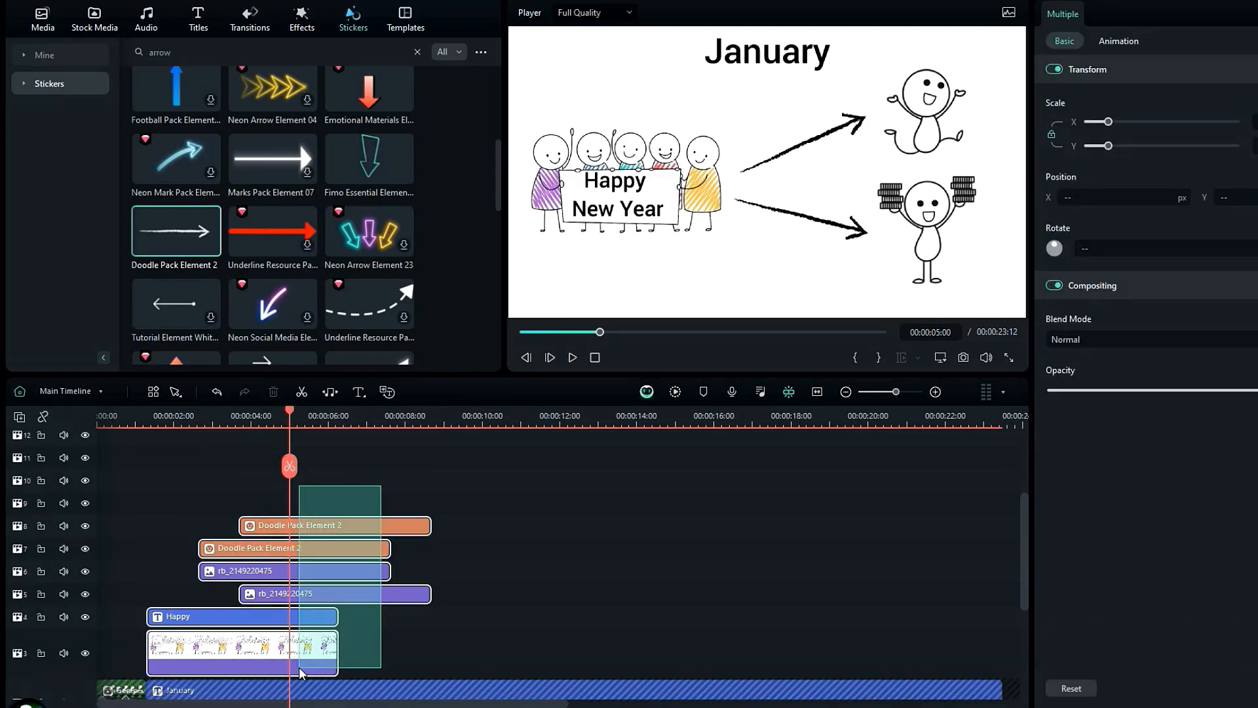
{"action": "key", "text": "Delete"}
Step: Play back the trimmed New Year scene from its beginning
{"action": "left_click", "coordinate": [151, 419]}
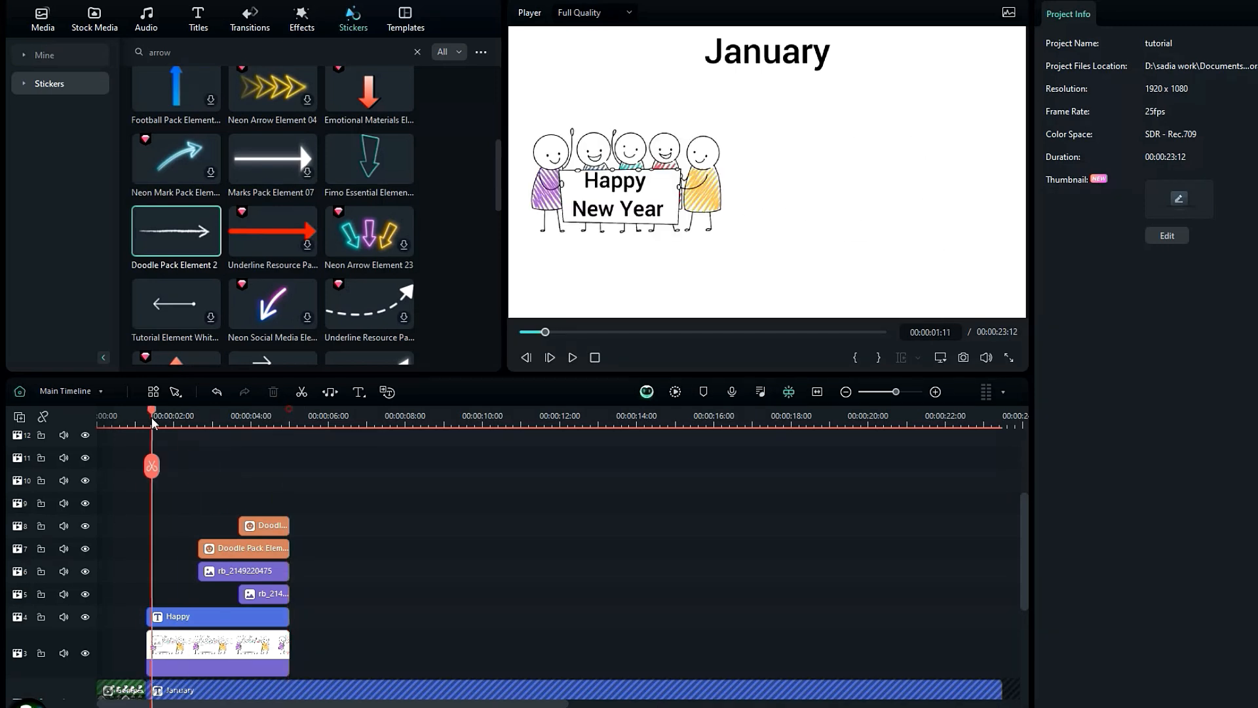
{"action": "left_click", "coordinate": [574, 359]}
{"action": "left_click", "coordinate": [147, 421]}
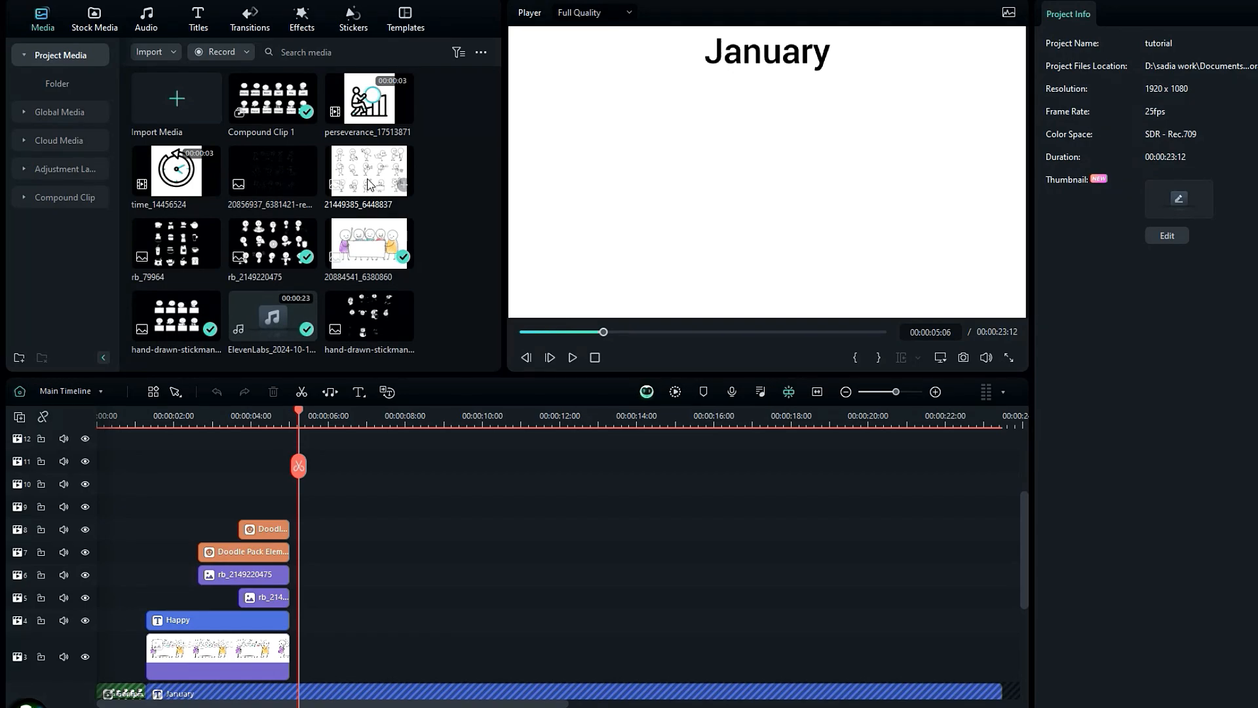
Step: Add the hand-drawn stickman collection image at 00:00:05:00 after the New Year scene and crop it to the sledding stickman
{"action": "left_click_drag", "start_coordinate": [365, 292], "coordinate": [318, 659]}
{"action": "left_click", "coordinate": [380, 655]}
{"action": "left_click", "coordinate": [330, 392]}
{"action": "left_click_drag", "start_coordinate": [506, 457], "coordinate": [736, 225]}
{"action": "left_click", "coordinate": [1017, 546]}
Step: Stack a second copy of the hand-drawn stickman collection above the sled clip and crop it to the girl with a scarf
{"action": "left_click_drag", "start_coordinate": [369, 315], "coordinate": [305, 619]}
{"action": "left_click", "coordinate": [328, 620]}
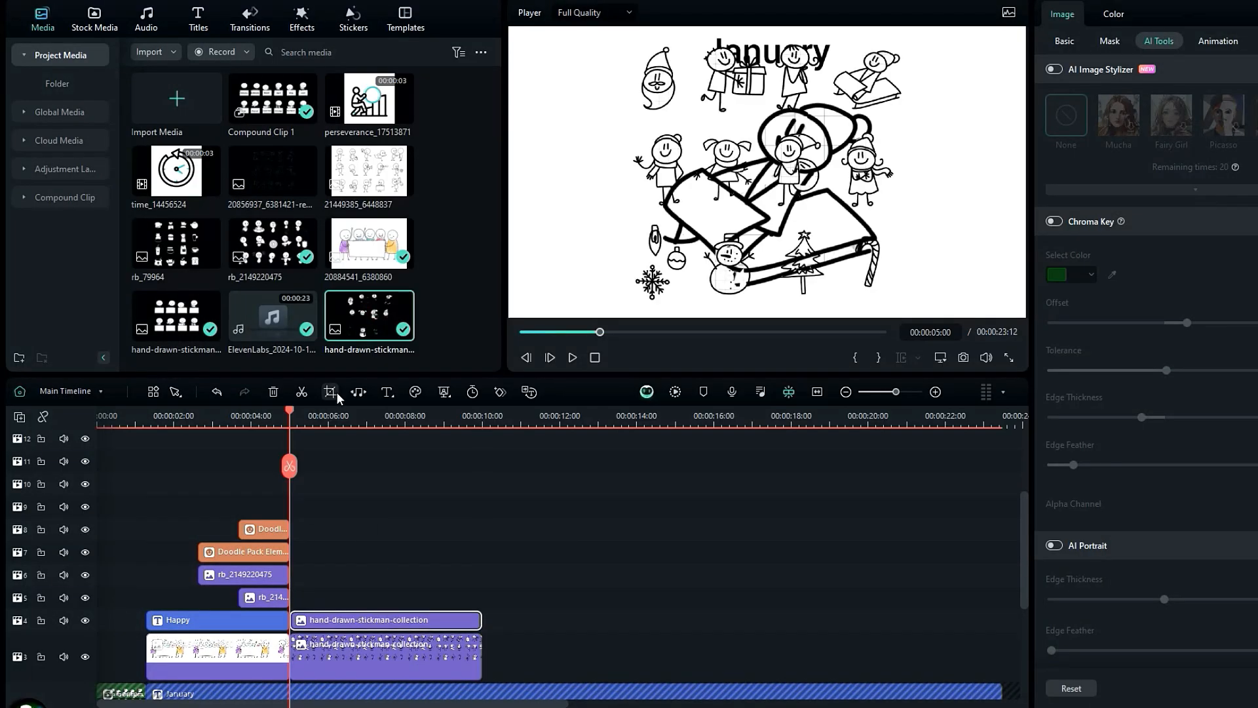
{"action": "left_click", "coordinate": [332, 392]}
{"action": "left_click_drag", "start_coordinate": [797, 293], "coordinate": [795, 303]}
{"action": "left_click", "coordinate": [1017, 546]}
Step: Resize the two winter figures and place the sledding stickman left and the scarf girl right in the frame
{"action": "left_click_drag", "start_coordinate": [655, 105], "coordinate": [813, 133]}
{"action": "left_click_drag", "start_coordinate": [784, 54], "coordinate": [832, 102]}
{"action": "left_click", "coordinate": [740, 144]}
{"action": "left_click_drag", "start_coordinate": [623, 27], "coordinate": [661, 66]}
{"action": "left_click_drag", "start_coordinate": [774, 168], "coordinate": [827, 115]}
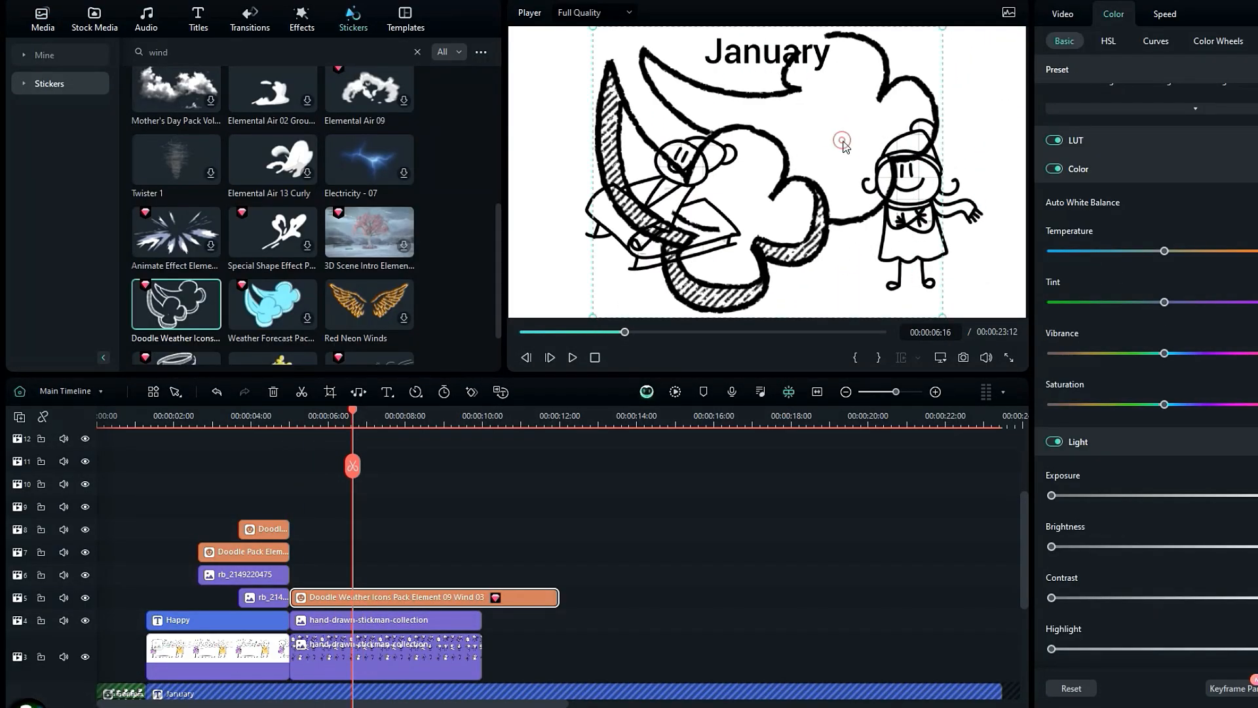
Step: Shrink the doodle wind sticker and place it between the sledding stickman and the scarf girl
{"action": "left_click_drag", "start_coordinate": [944, 30], "coordinate": [684, 209]}
{"action": "left_click_drag", "start_coordinate": [660, 263], "coordinate": [831, 148]}
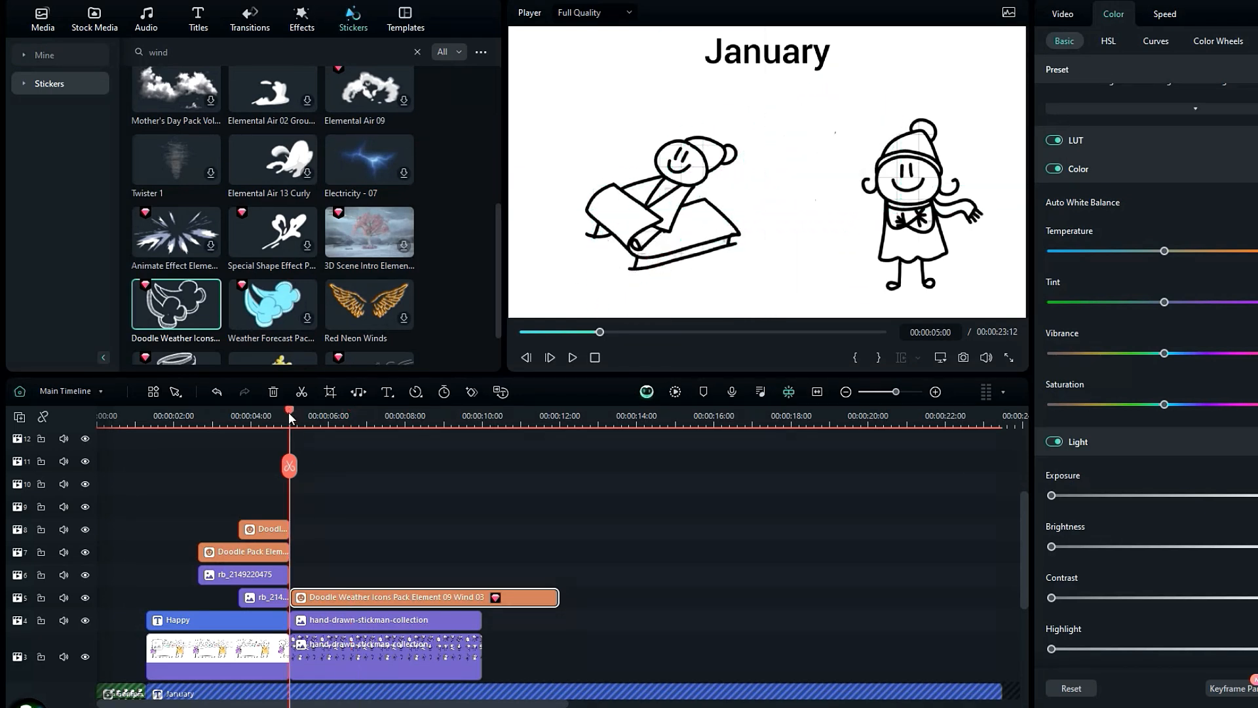
Step: Stagger the wind sticker and scarf girl clips behind the sled clip's start, and play back the winter scene
{"action": "left_click", "coordinate": [393, 619]}
{"action": "left_click", "coordinate": [572, 357]}
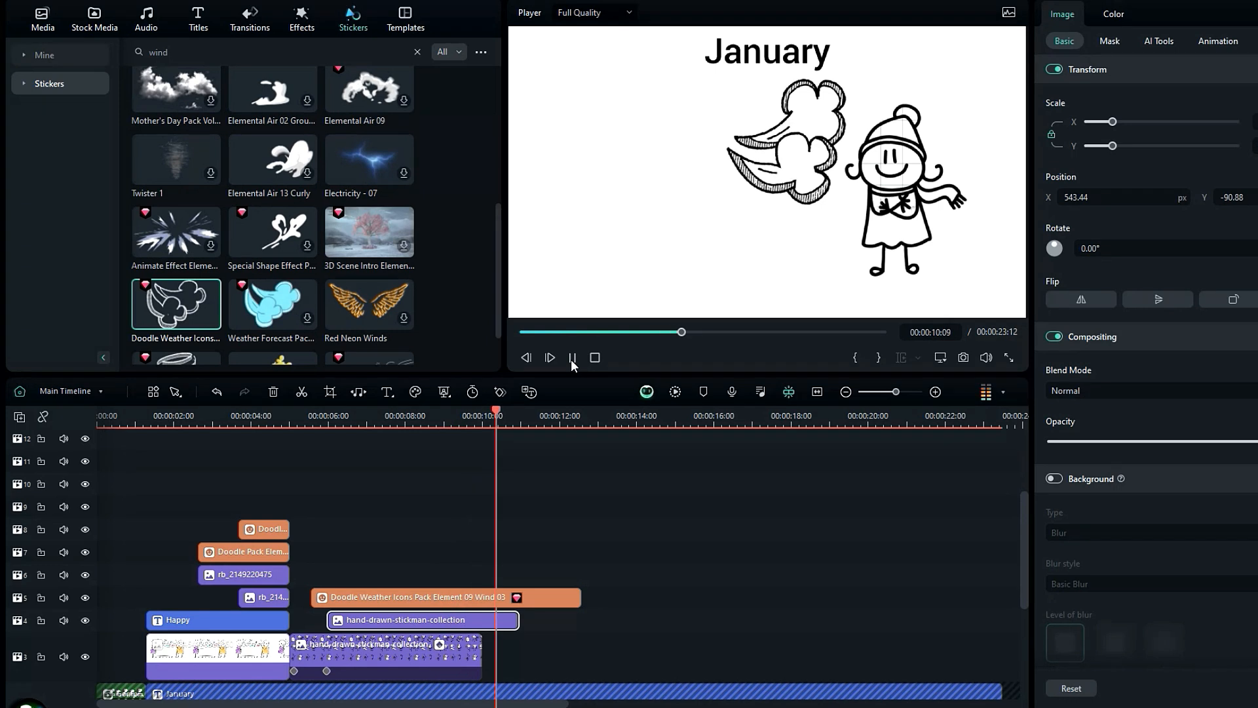
{"action": "left_click", "coordinate": [572, 357]}
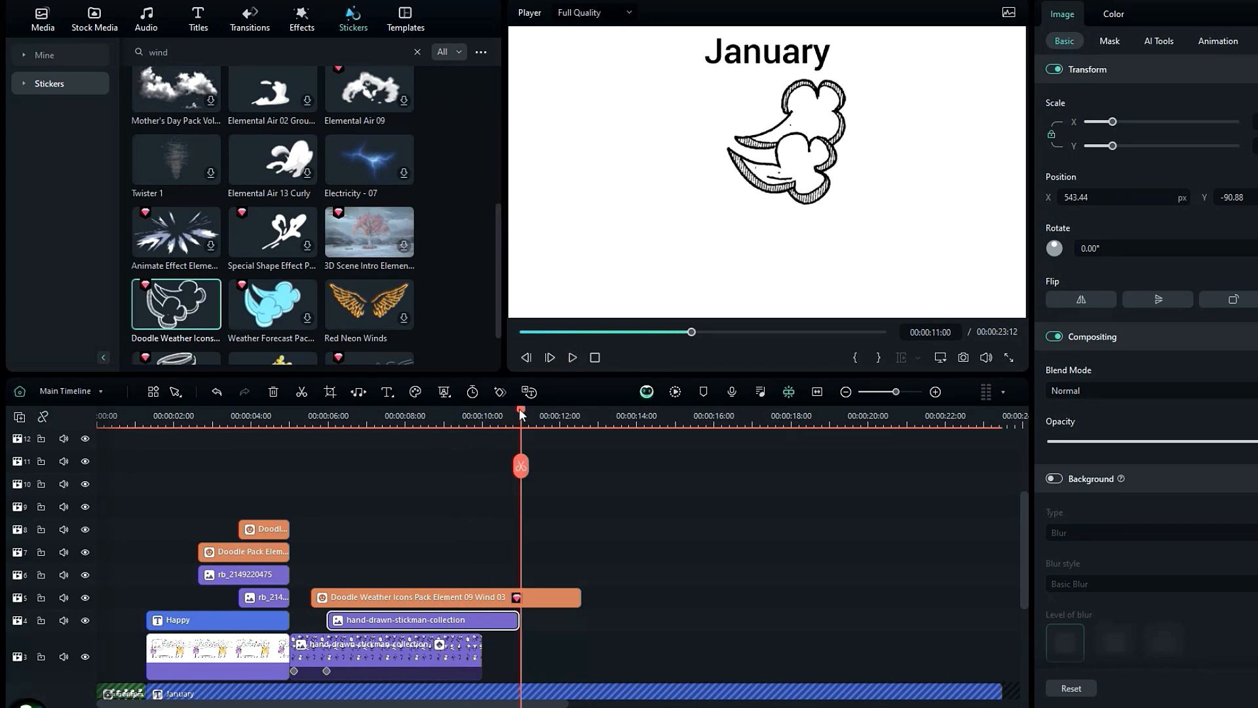
Step: Place a stickman collection clip cropped to two girls after the winter scene at about 8 seconds, and move the pair left in the frame
{"action": "left_click_drag", "start_coordinate": [521, 414], "coordinate": [402, 404]}
{"action": "scroll", "coordinate": [536, 535], "scroll_direction": "down", "scroll_amount": 3}
{"action": "left_click", "coordinate": [572, 357]}
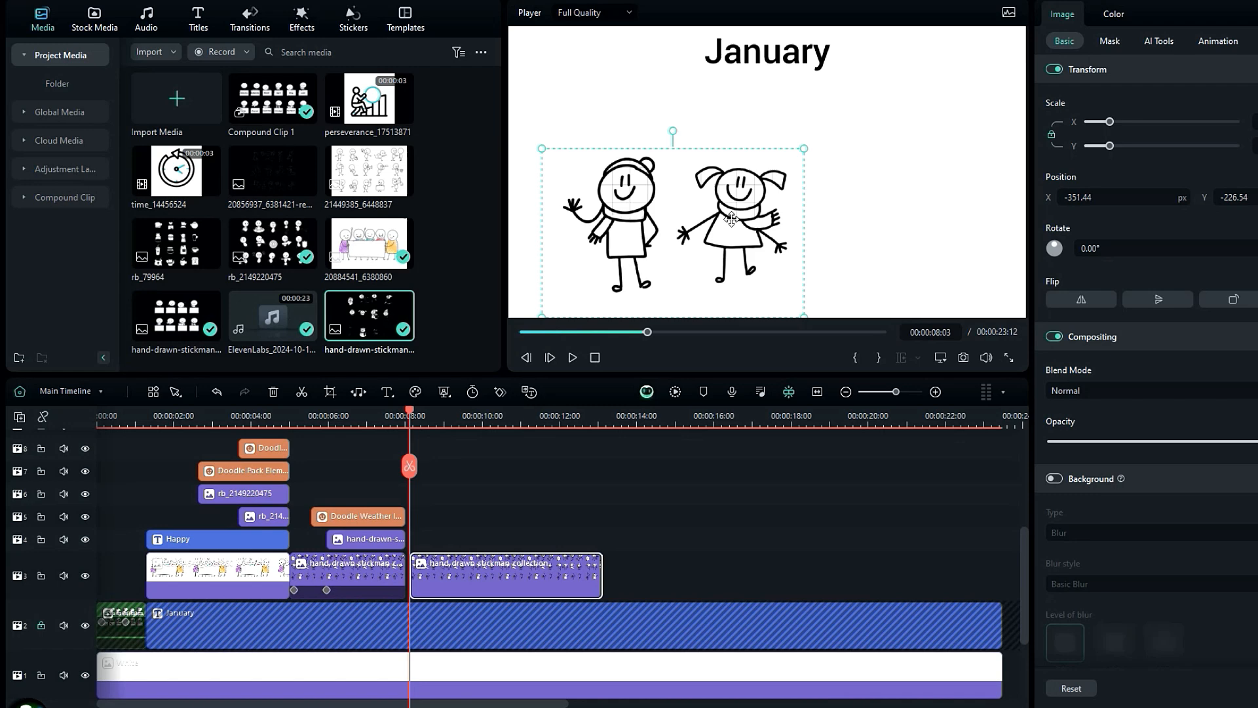
{"action": "left_click_drag", "start_coordinate": [691, 221], "coordinate": [655, 189]}
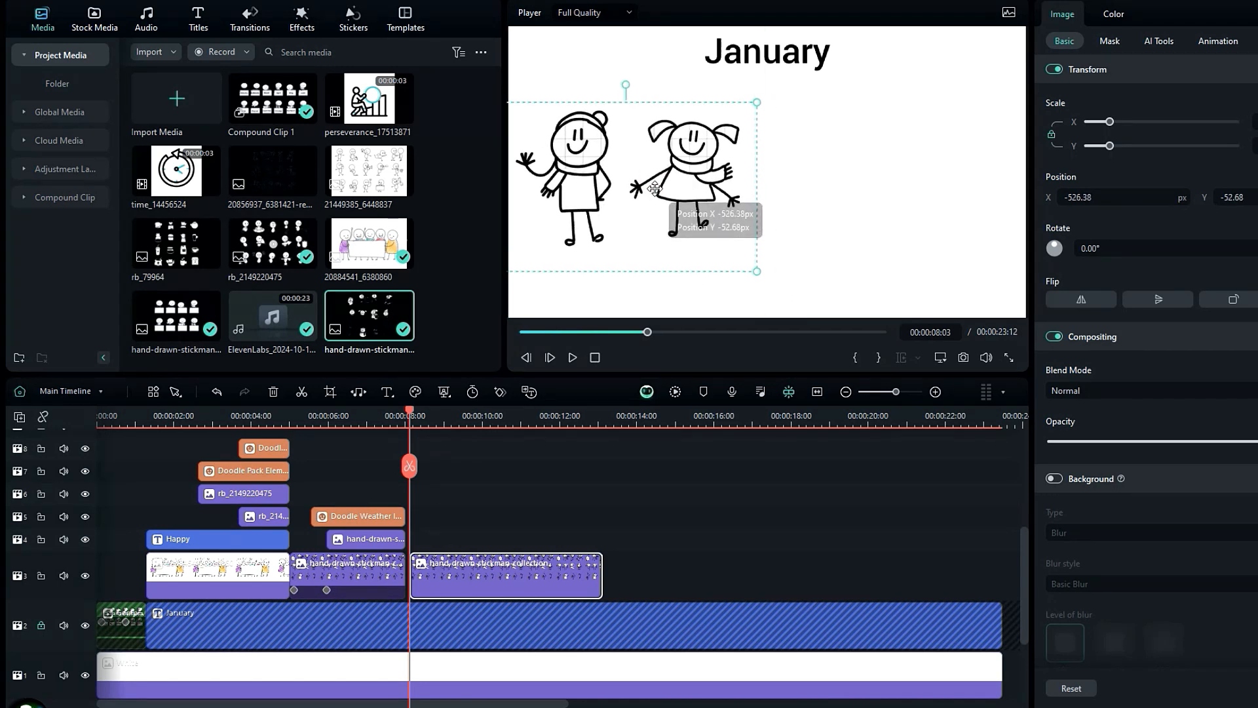
{"action": "left_click", "coordinate": [571, 358]}
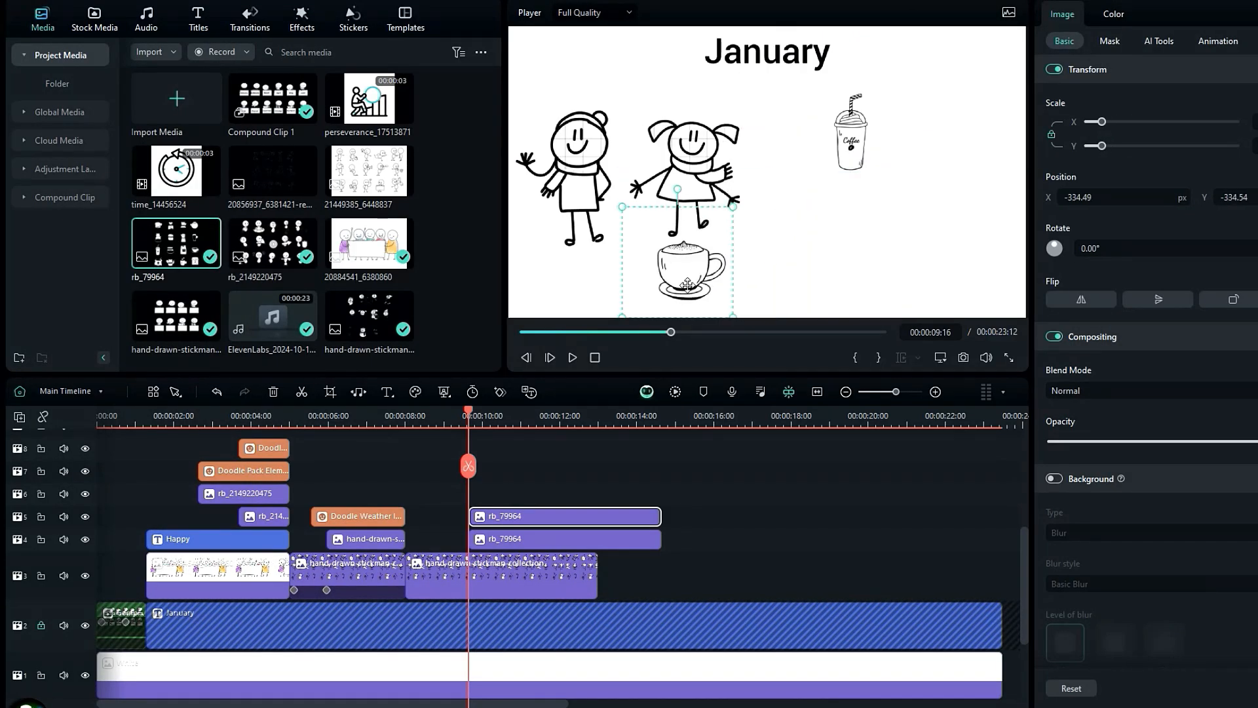
Step: Arrange the cropped rb_79964 coffee drinks right of the girls, with the saucer cup, takeaway cup and mug grouped around the iced coffee
{"action": "left_click_drag", "start_coordinate": [603, 266], "coordinate": [924, 131]}
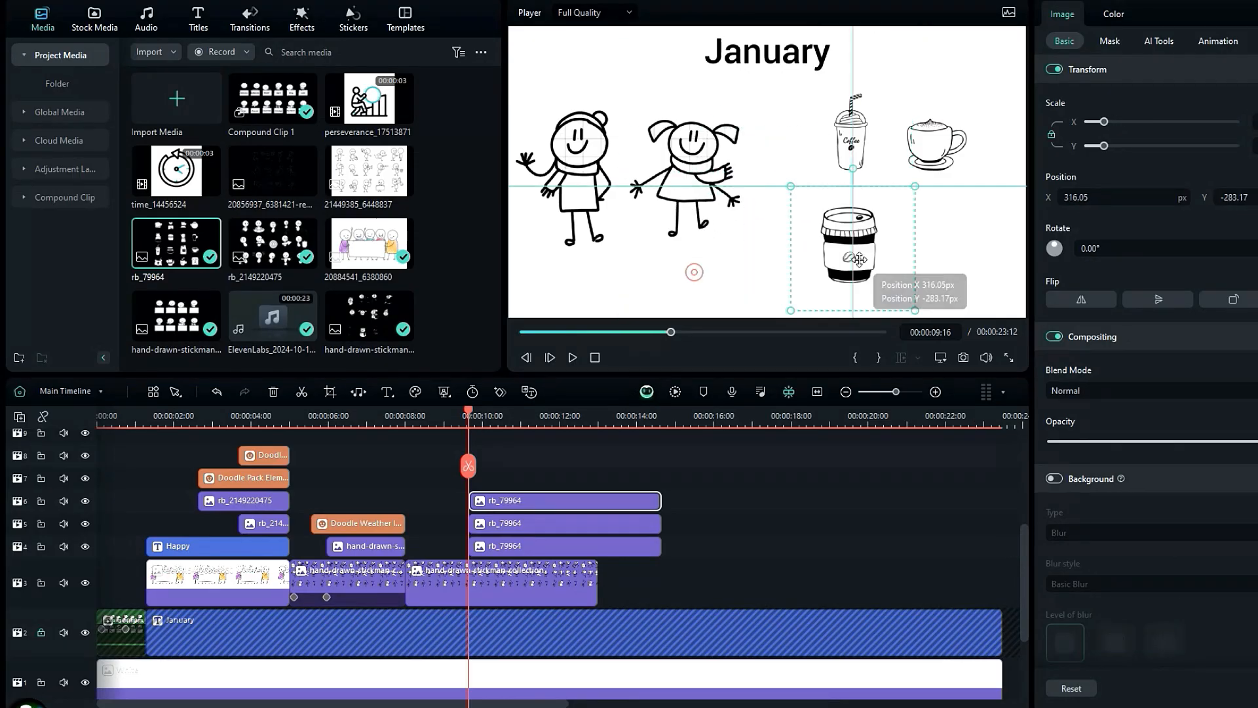
{"action": "left_click_drag", "start_coordinate": [850, 252], "coordinate": [850, 233]}
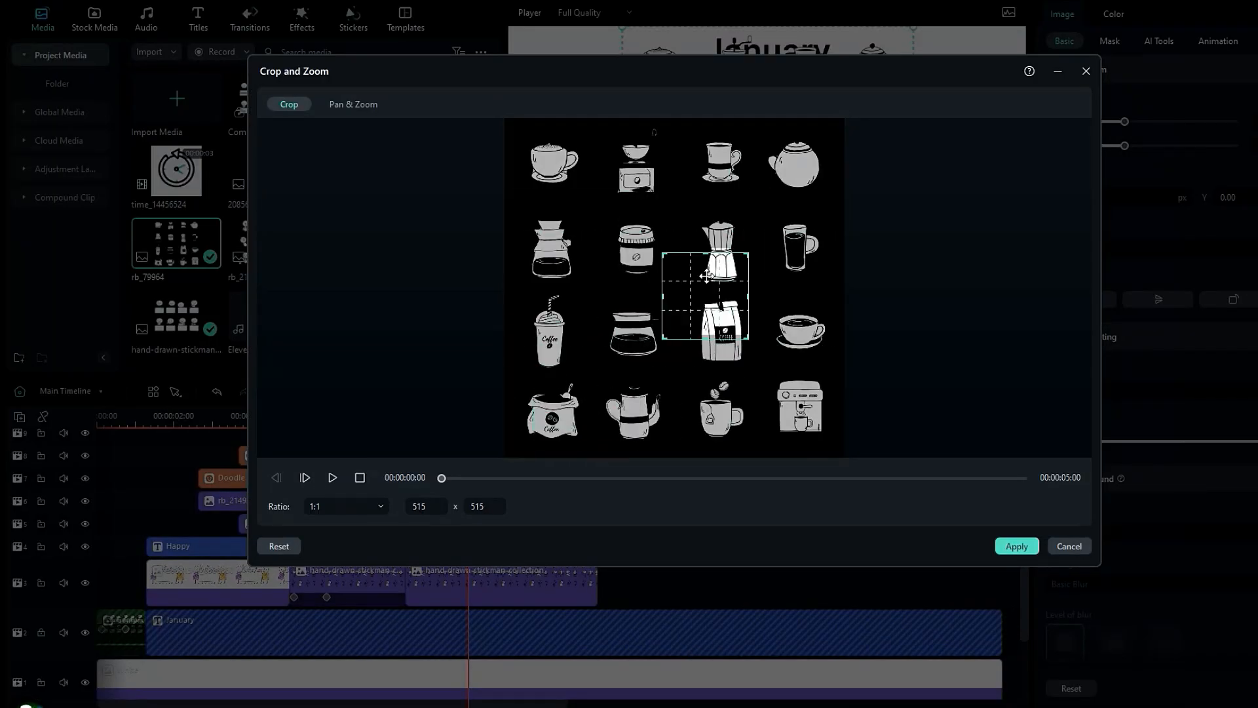
{"action": "left_click_drag", "start_coordinate": [809, 112], "coordinate": [973, 158]}
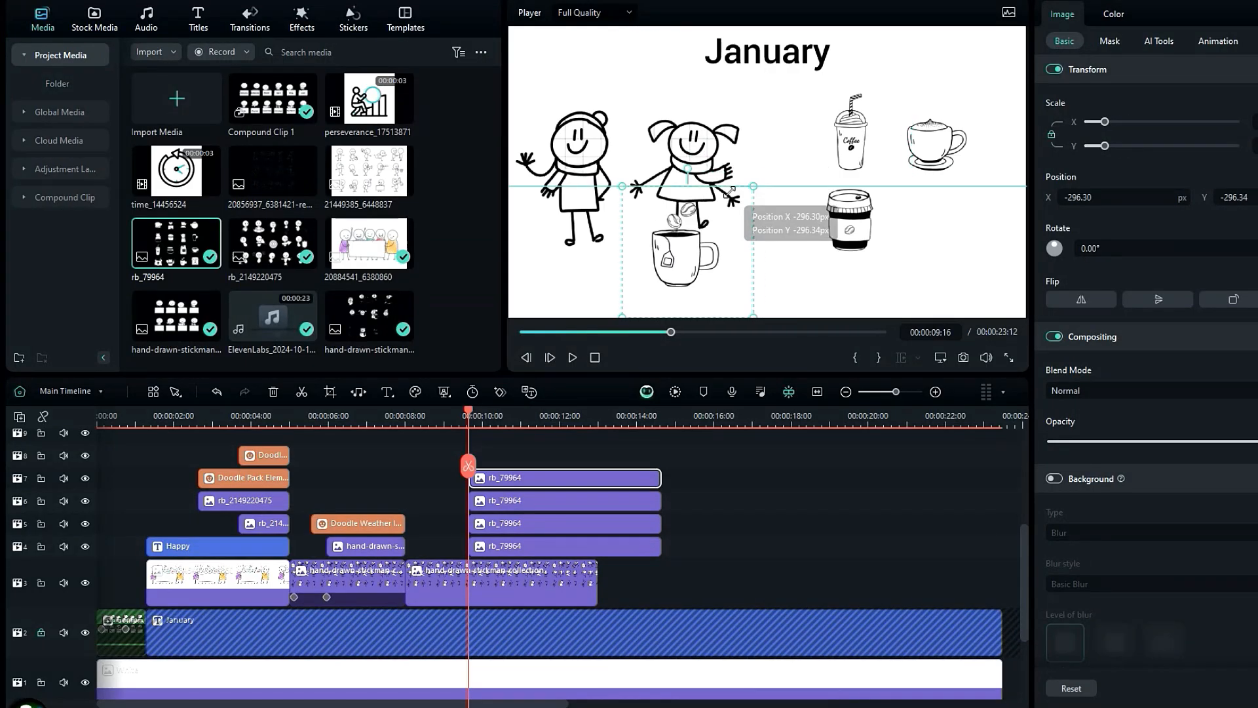
{"action": "left_click", "coordinate": [572, 357]}
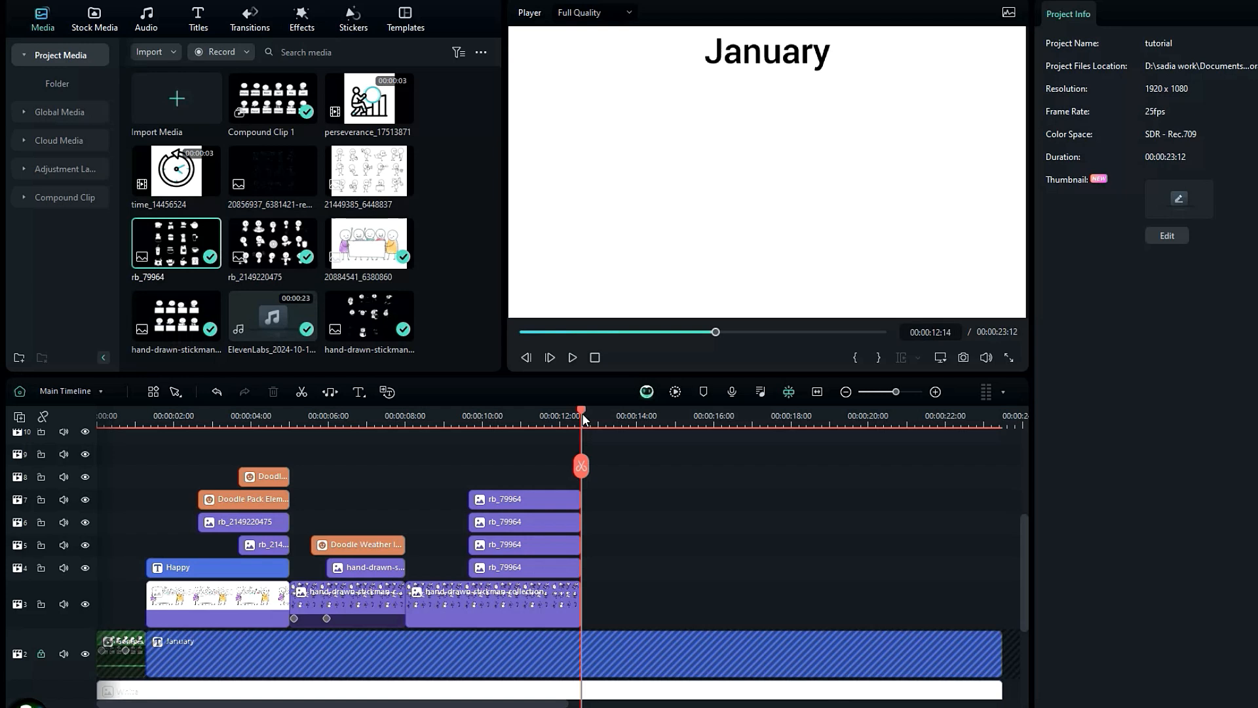
Step: Apply the Mild video effect to the four stacked rb_79964 coffee clips
{"action": "left_click", "coordinate": [301, 19]}
{"action": "left_click_drag", "start_coordinate": [273, 122], "coordinate": [515, 569]}
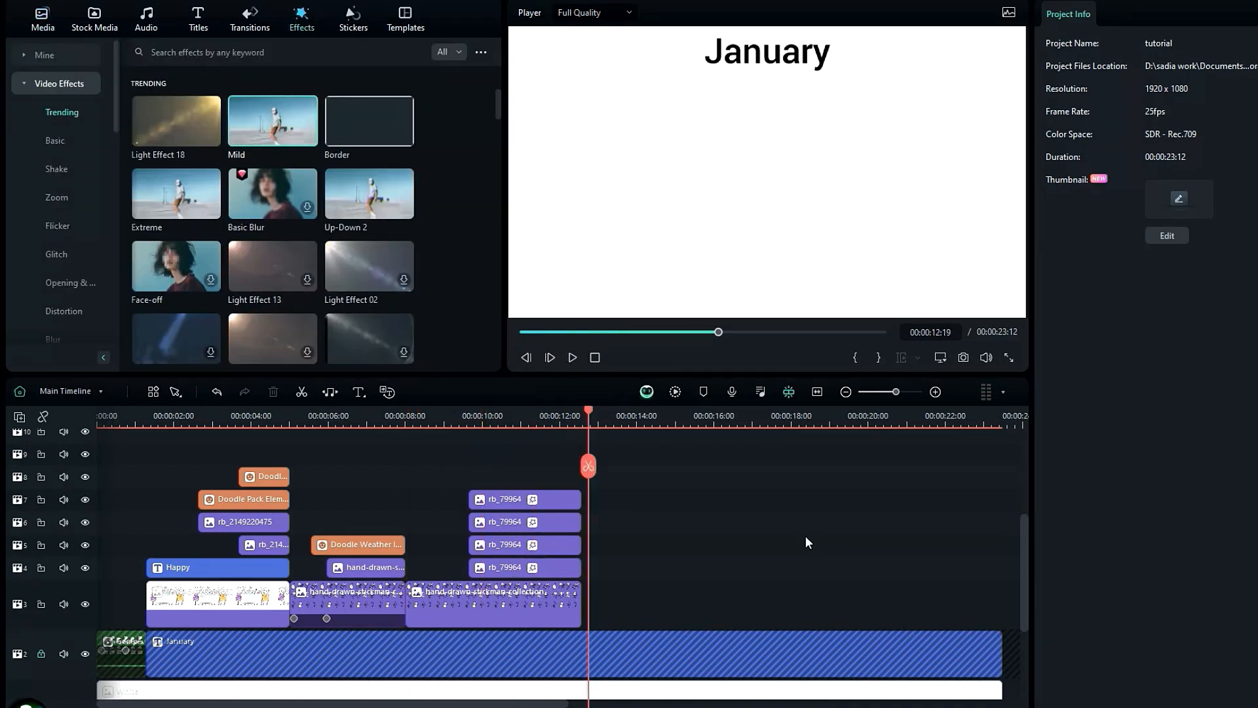
Step: Add the perseverance_17513871 clip after the coffee scene at 12:16 and stack the stickman image 21449385_6448837 above it
{"action": "left_click", "coordinate": [590, 415]}
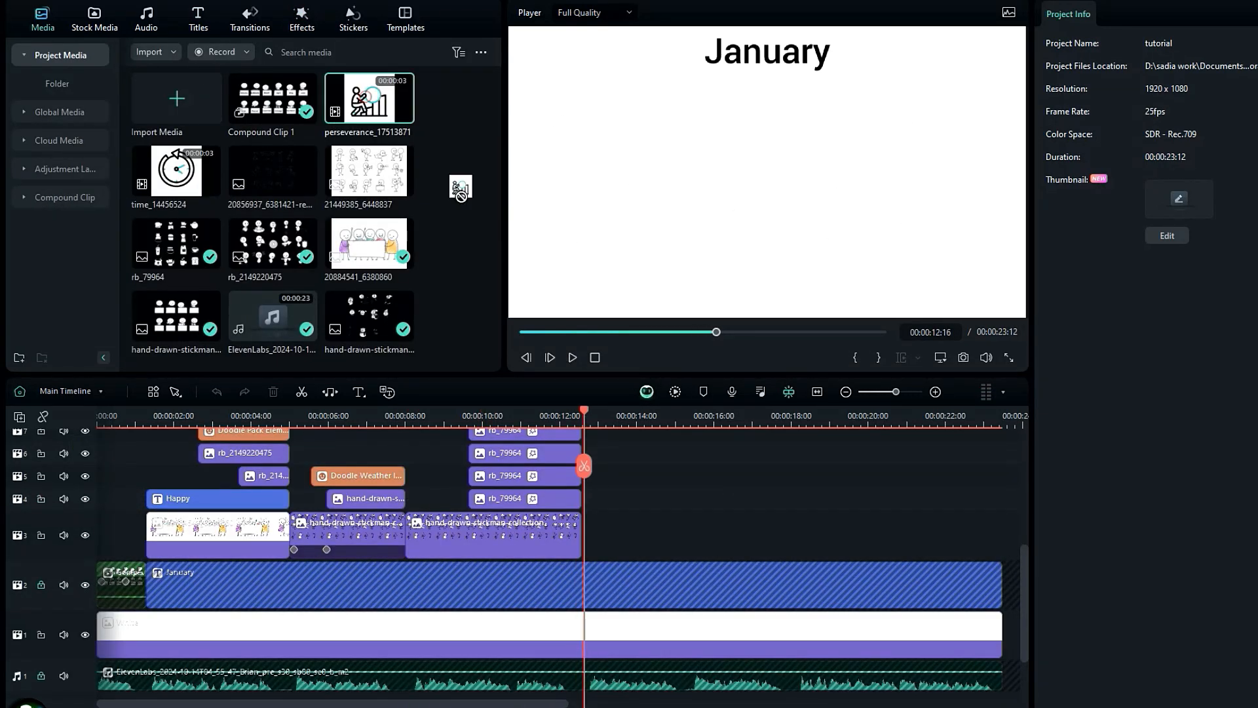
{"action": "left_click_drag", "start_coordinate": [461, 190], "coordinate": [597, 534]}
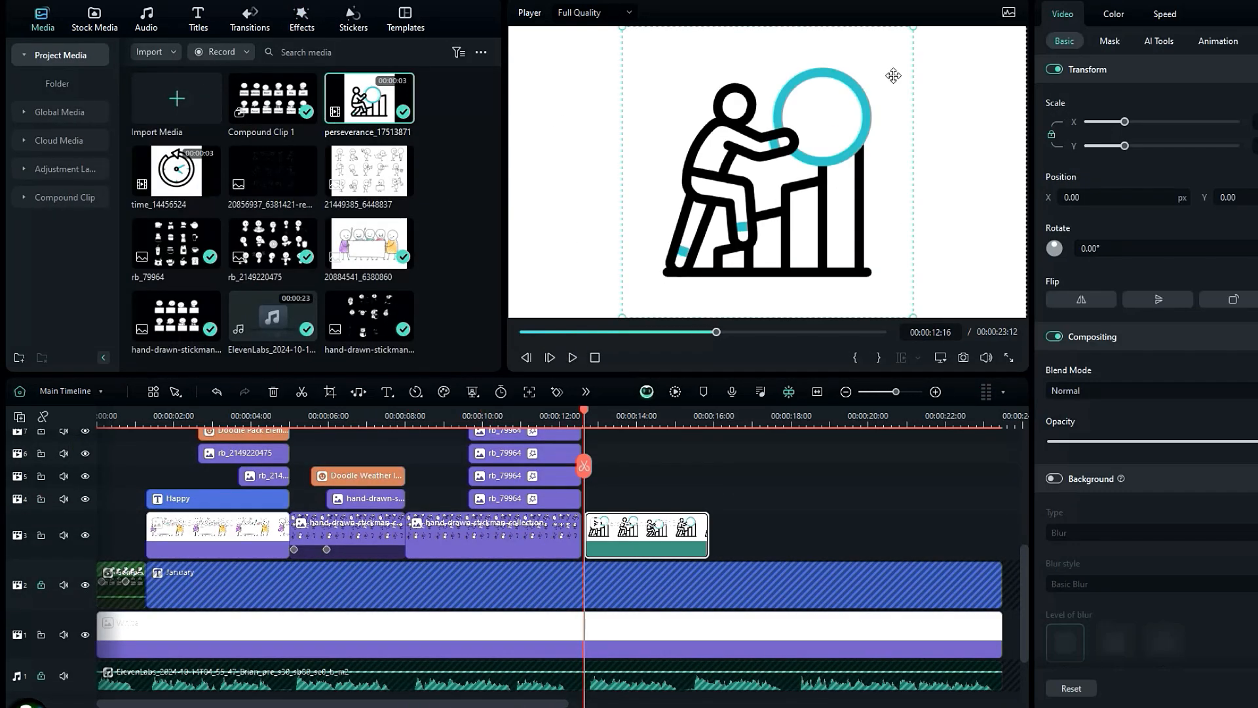
{"action": "left_click_drag", "start_coordinate": [369, 170], "coordinate": [656, 501]}
Step: Reduce the stickman image's crop area to a single figure and move it over the one holding a trophy
{"action": "left_click", "coordinate": [330, 391]}
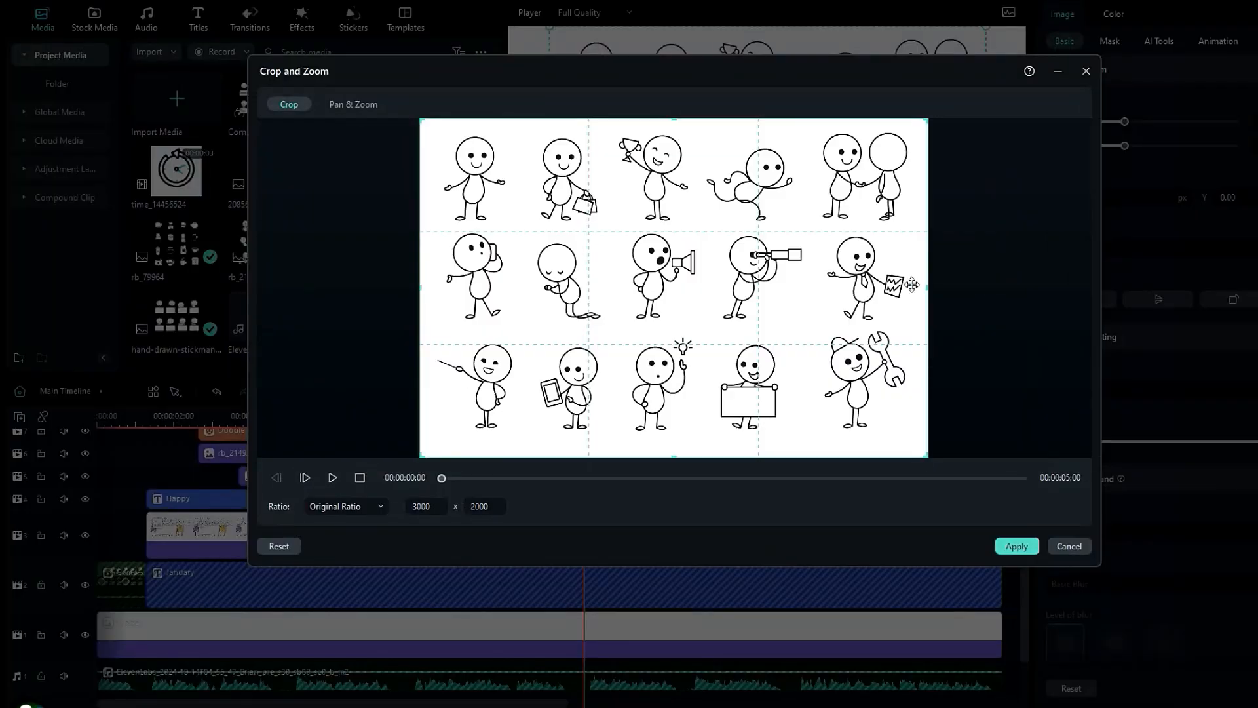
{"action": "left_click_drag", "start_coordinate": [928, 456], "coordinate": [536, 196]}
{"action": "left_click_drag", "start_coordinate": [486, 157], "coordinate": [653, 204]}
{"action": "left_click", "coordinate": [349, 504]}
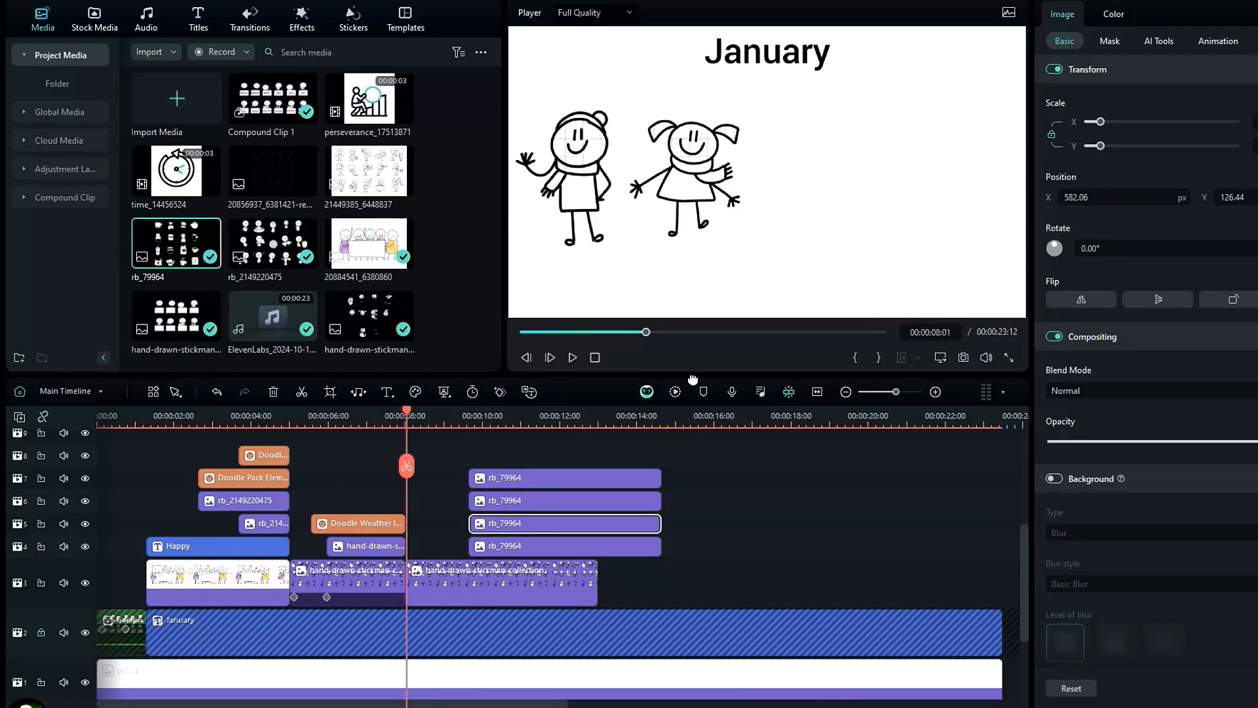
Step: Play back the coffee scene and trim the ends of the rb_79964 and stickman girls clips to about 12:14
{"action": "left_click", "coordinate": [572, 359]}
{"action": "scroll", "coordinate": [576, 525], "scroll_direction": "down", "scroll_amount": 4}
{"action": "left_click", "coordinate": [572, 358]}
{"action": "scroll", "coordinate": [616, 498], "scroll_direction": "up", "scroll_amount": 4}
{"action": "left_click_drag", "start_coordinate": [624, 460], "coordinate": [574, 595]}
{"action": "key", "text": "alt+]"}
{"action": "left_click_drag", "start_coordinate": [582, 431], "coordinate": [483, 422]}
{"action": "left_click", "coordinate": [299, 16]}
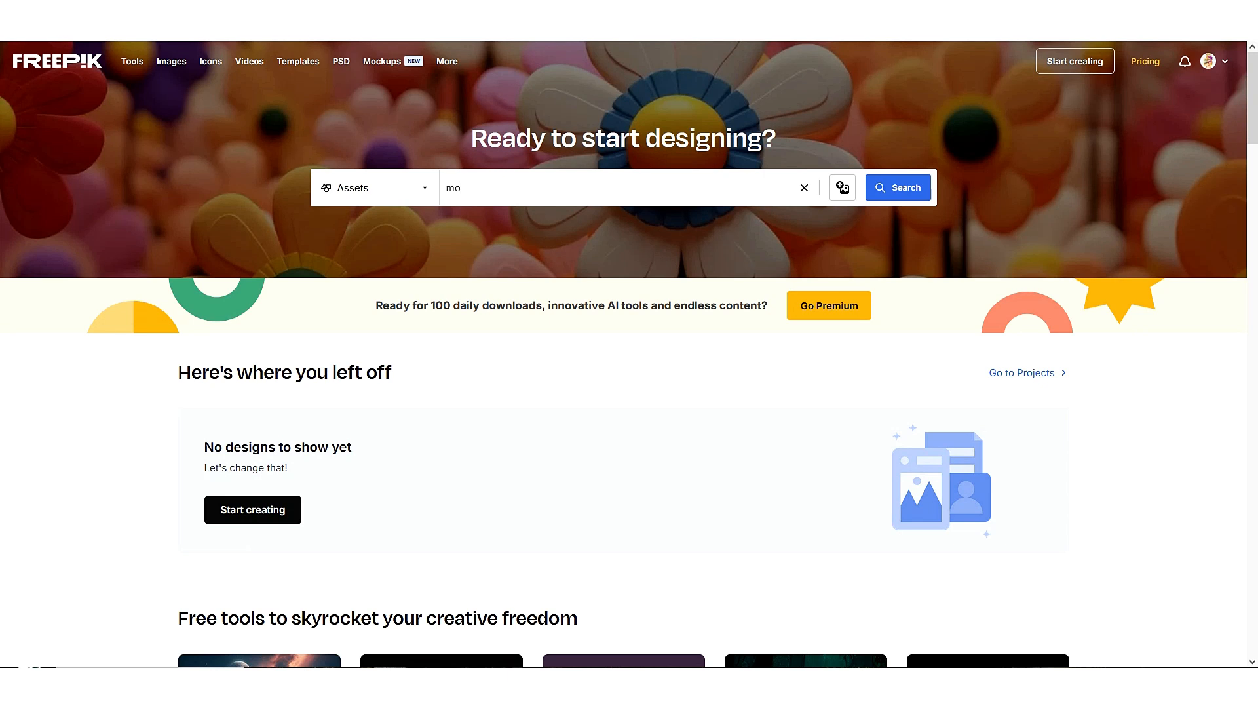
Step: Switch to Freepik and search its assets for illustrations
{"action": "key", "text": "Return"}
{"action": "left_click", "coordinate": [159, 362]}
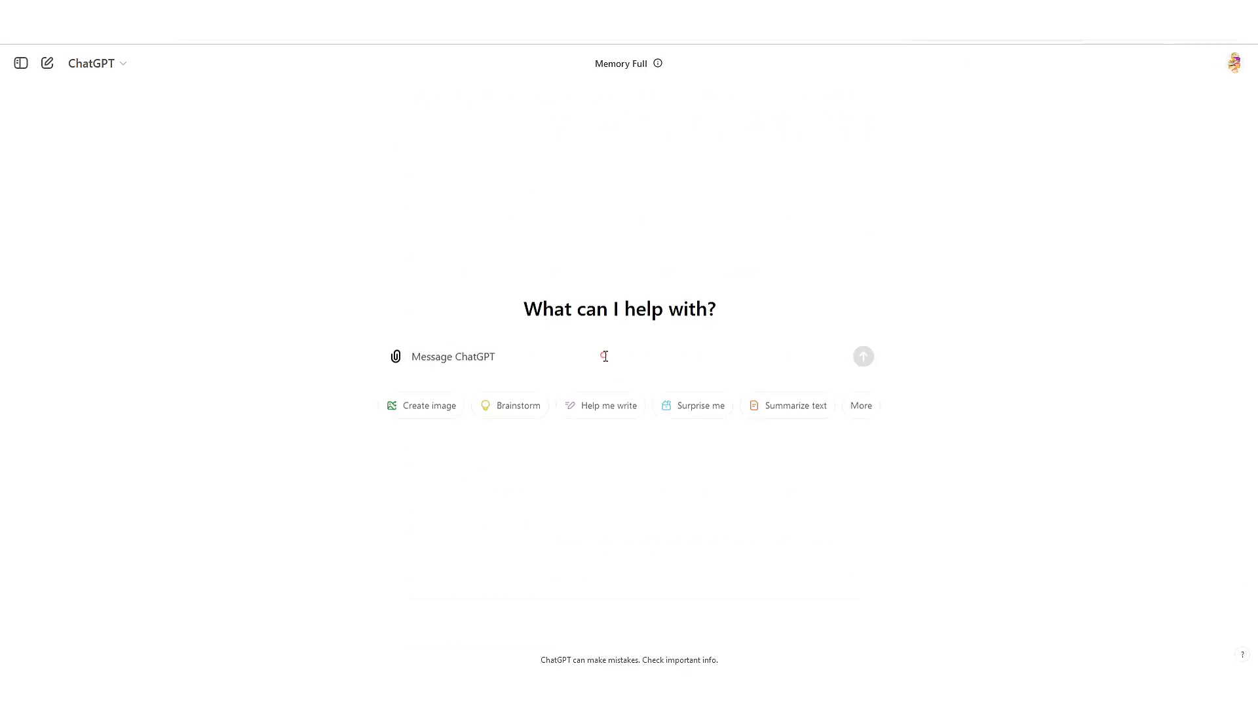
Step: Ask ChatGPT for a to-the-point, straightforward script on months without any introduction, have it made interesting, and review the text
{"action": "type", "text": "write me a script on months  without any introduction. the script should be very to the point and straightforward"}
{"action": "key", "text": "Return"}
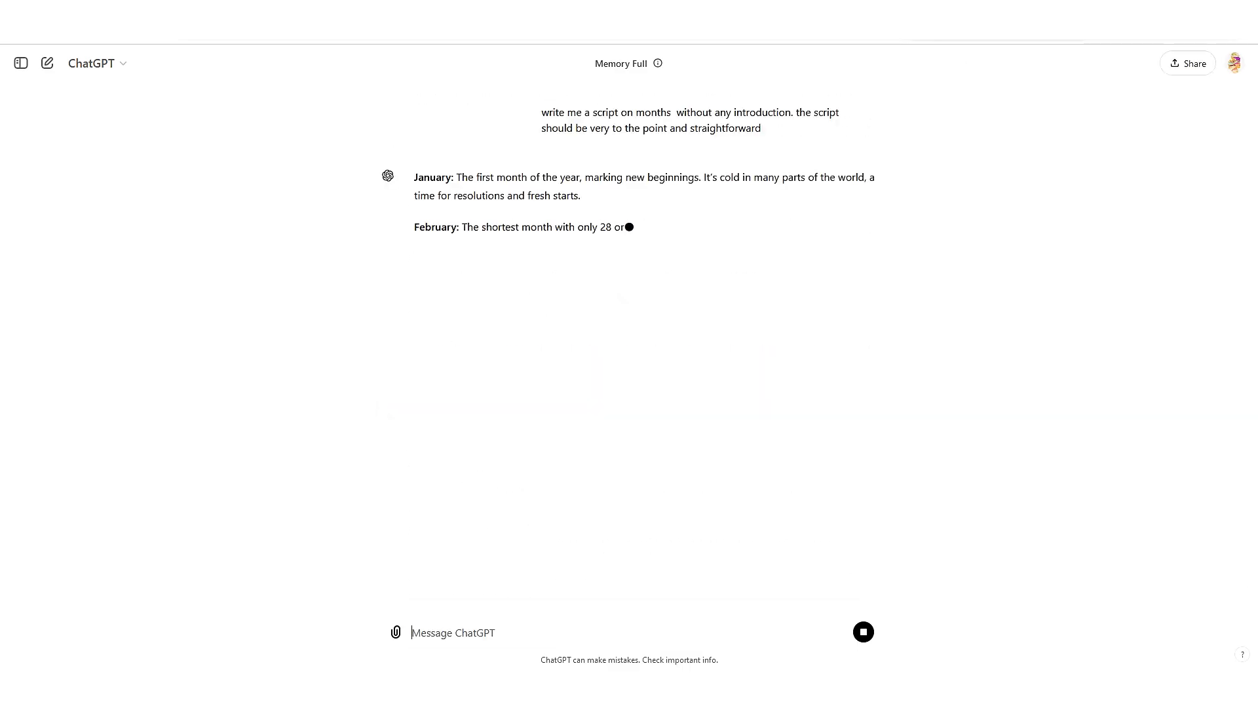
{"action": "scroll", "coordinate": [636, 420], "scroll_direction": "up", "scroll_amount": 3}
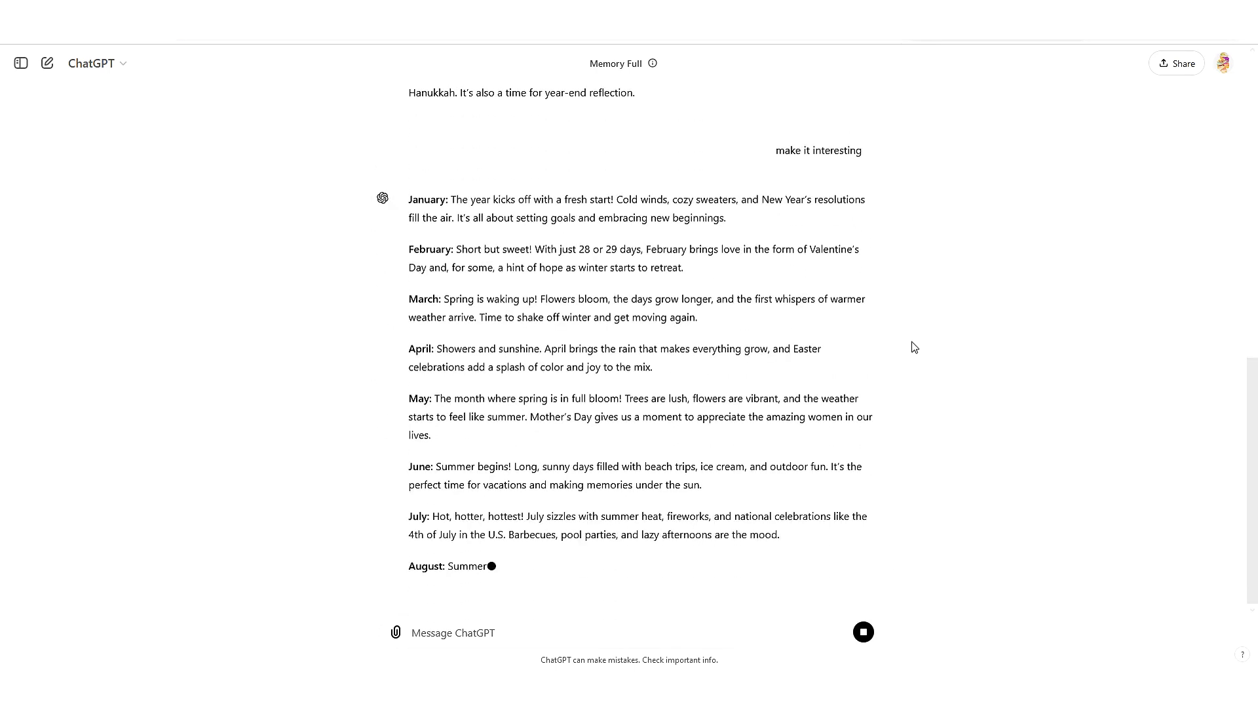
{"action": "scroll", "coordinate": [878, 373], "scroll_direction": "up", "scroll_amount": 5}
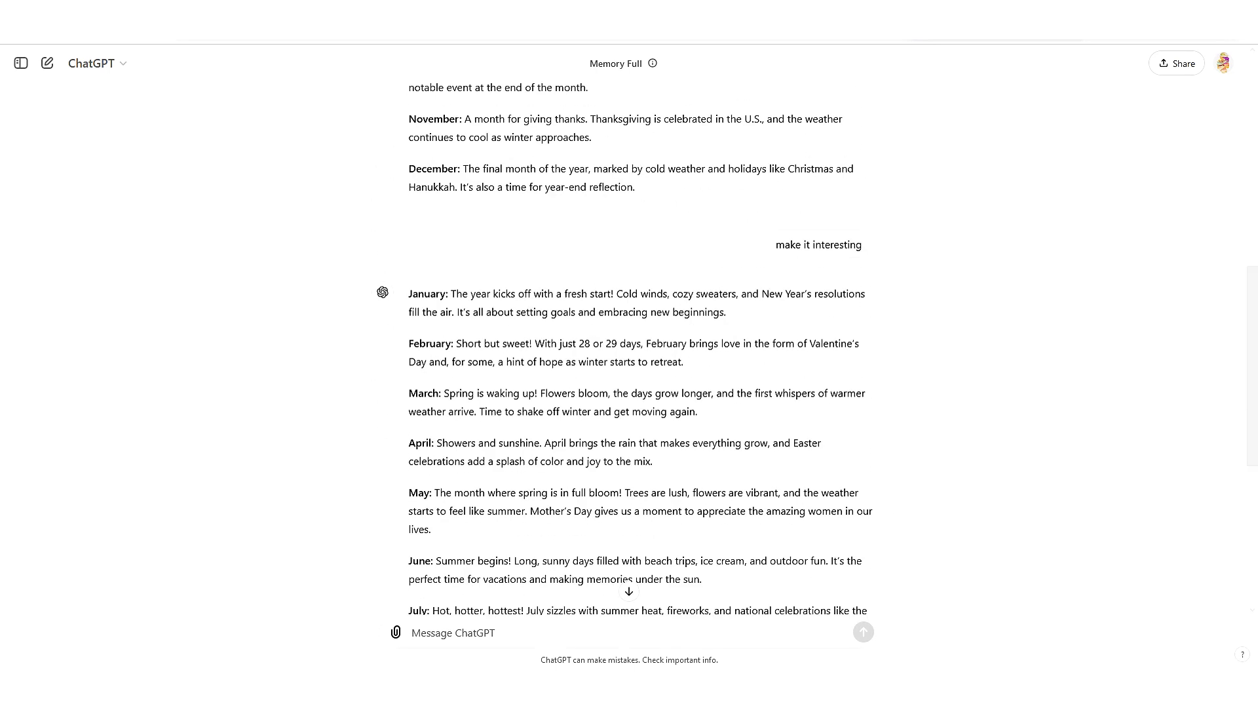
{"action": "scroll", "coordinate": [1256, 656], "scroll_direction": "down", "scroll_amount": 5}
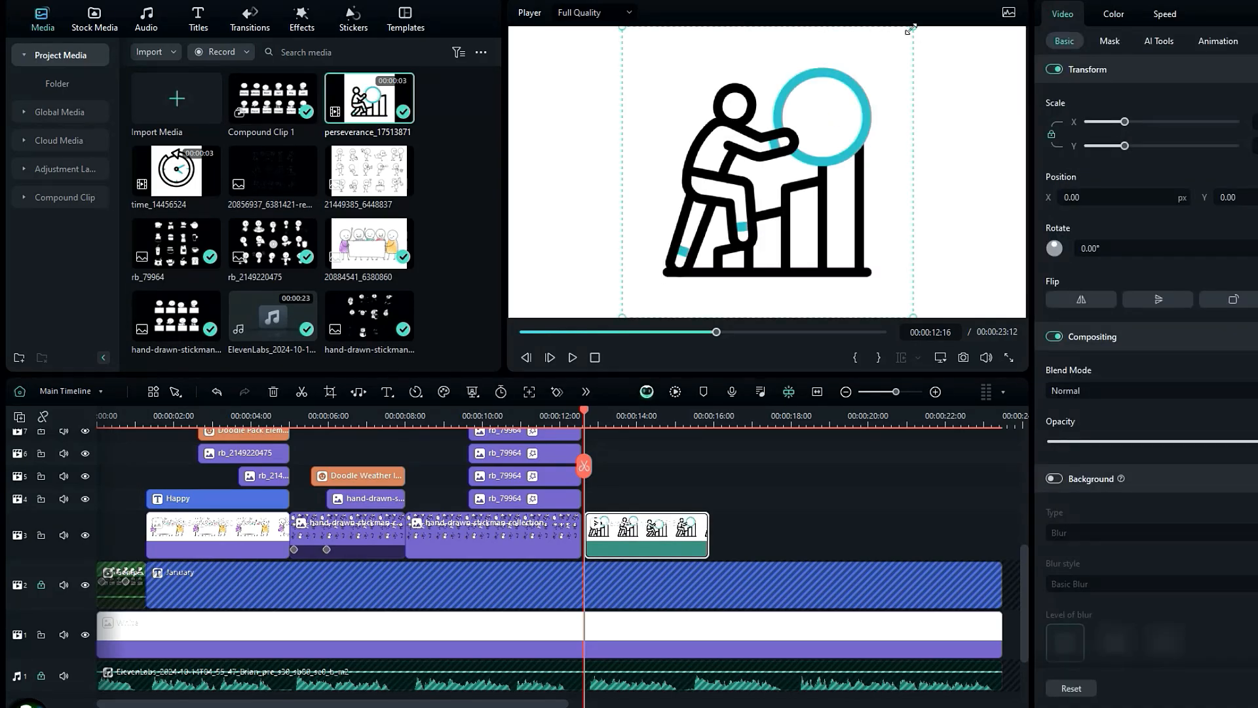
Step: Stack stickman image 21449385_6448837 above the perseverance clip and crop it with a custom ratio to the figure holding a trophy
{"action": "left_click", "coordinate": [403, 183]}
{"action": "left_click", "coordinate": [330, 392]}
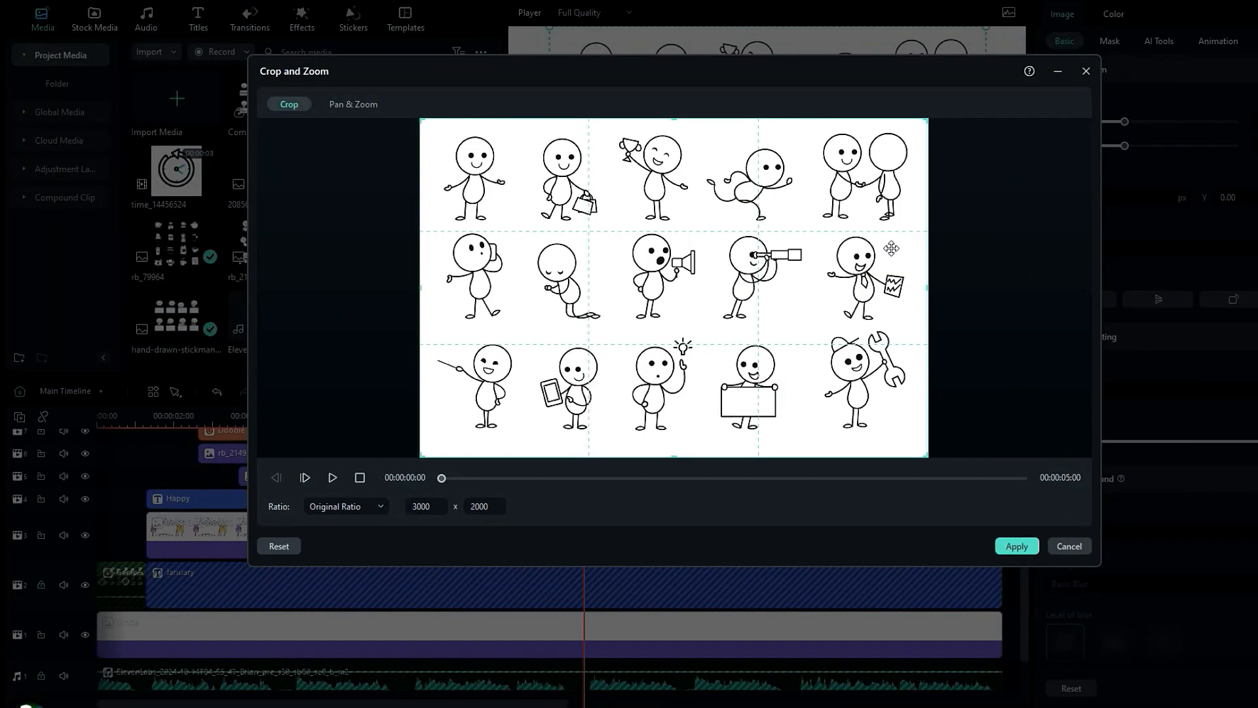
{"action": "left_click", "coordinate": [346, 506]}
{"action": "left_click", "coordinate": [341, 546]}
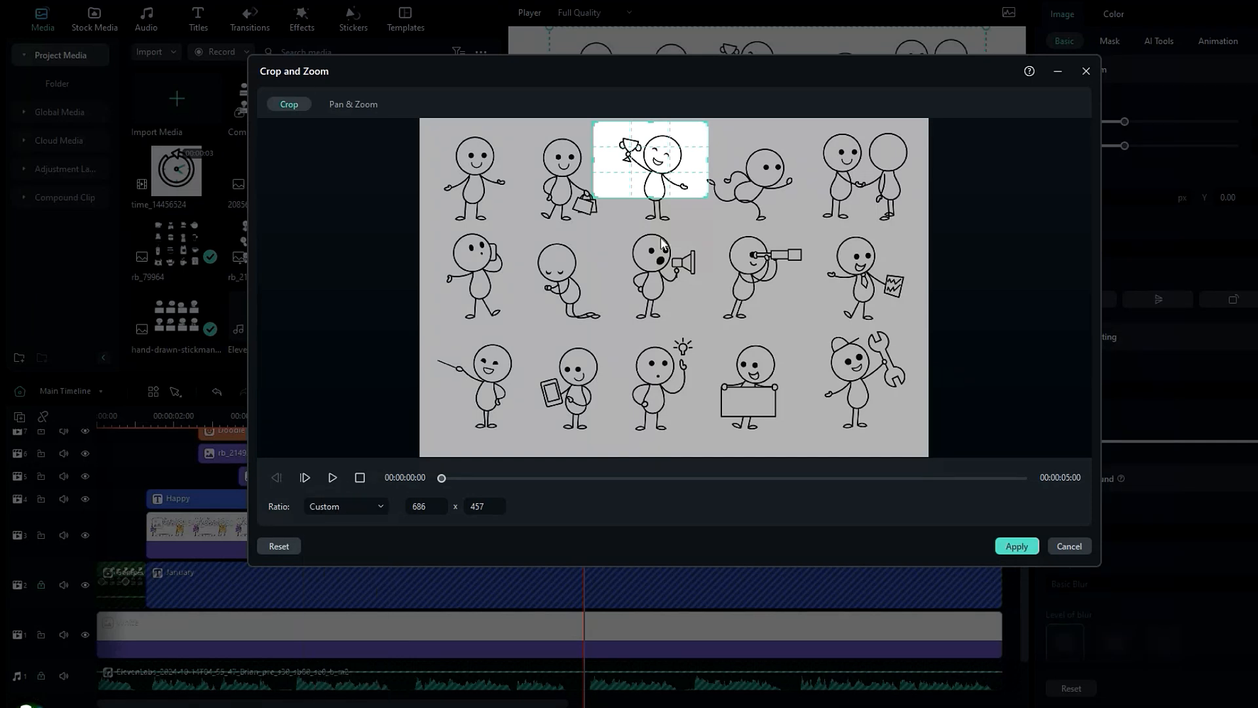
{"action": "left_click_drag", "start_coordinate": [651, 197], "coordinate": [650, 232]}
{"action": "left_click_drag", "start_coordinate": [594, 177], "coordinate": [615, 177]}
{"action": "left_click", "coordinate": [1012, 544]}
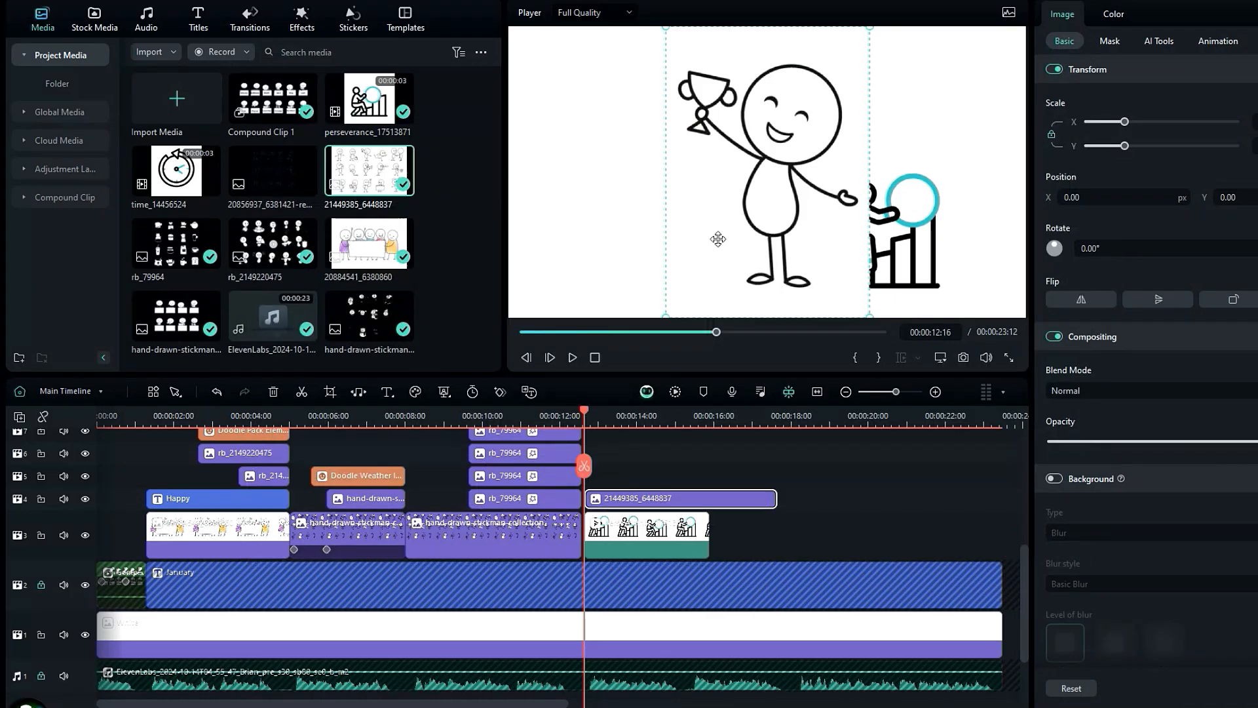